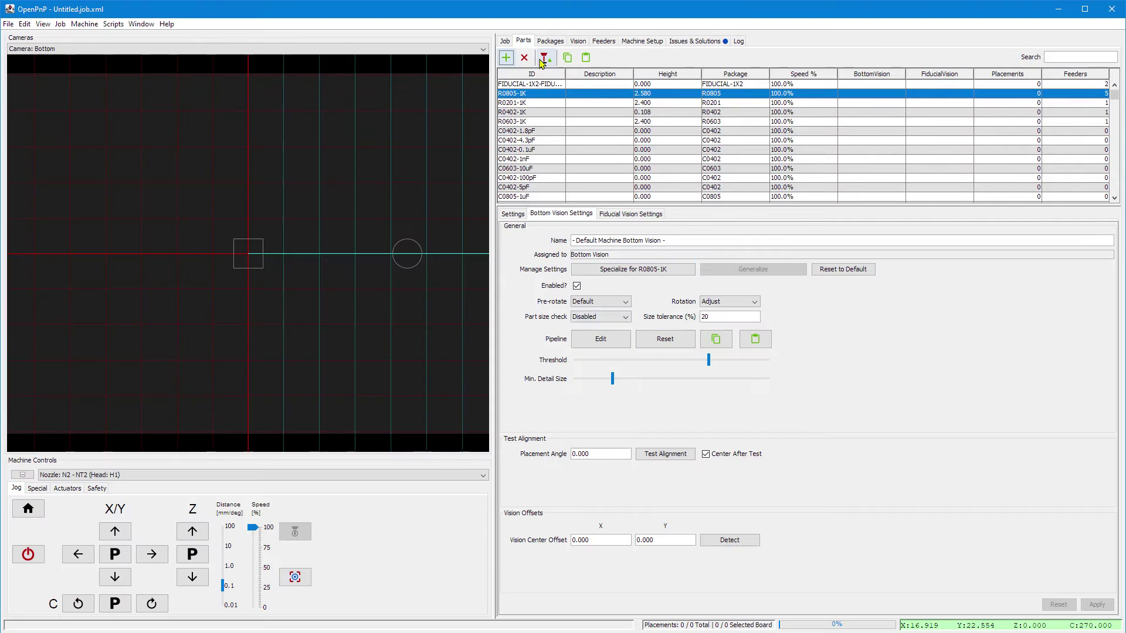
# Step: Pick the R0805-1K resistor and test its alignment over the bottom camera
pyautogui.click(542, 61)
pyautogui.click(658, 455)
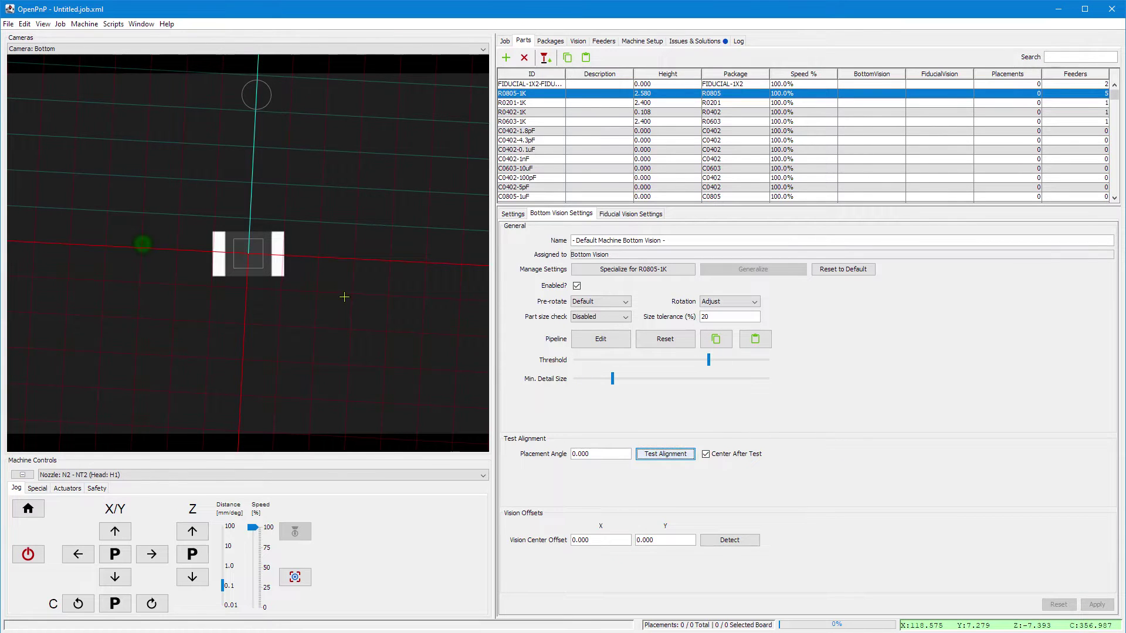
# Step: Enable Align with Part on nozzle N2 in Machine Setup and apply it
pyautogui.click(641, 41)
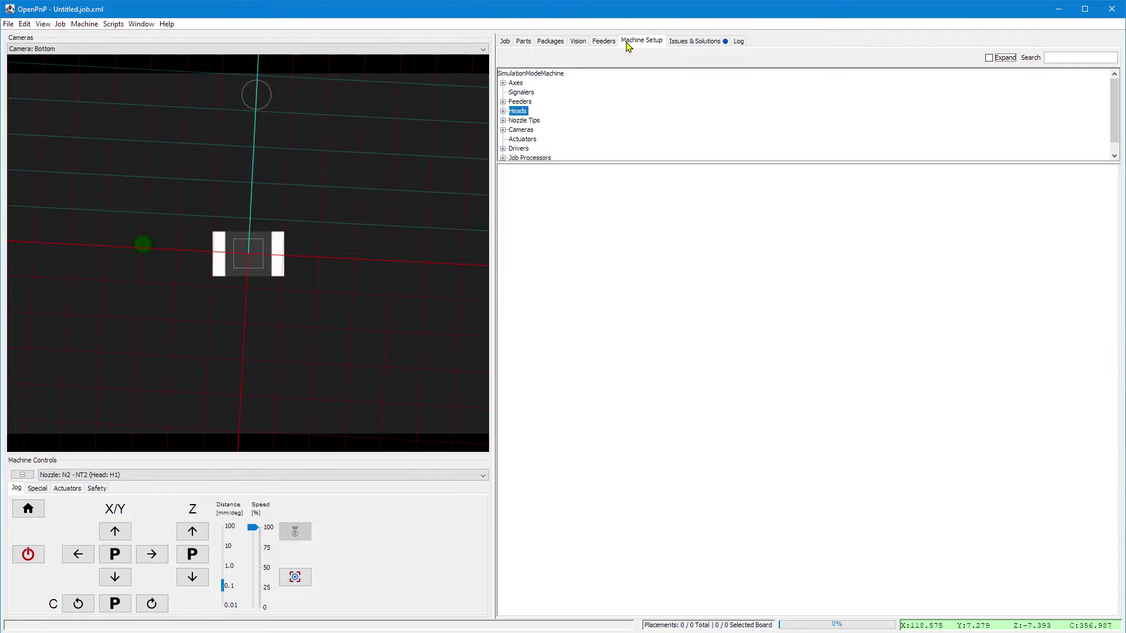
pyautogui.click(503, 111)
pyautogui.click(586, 137)
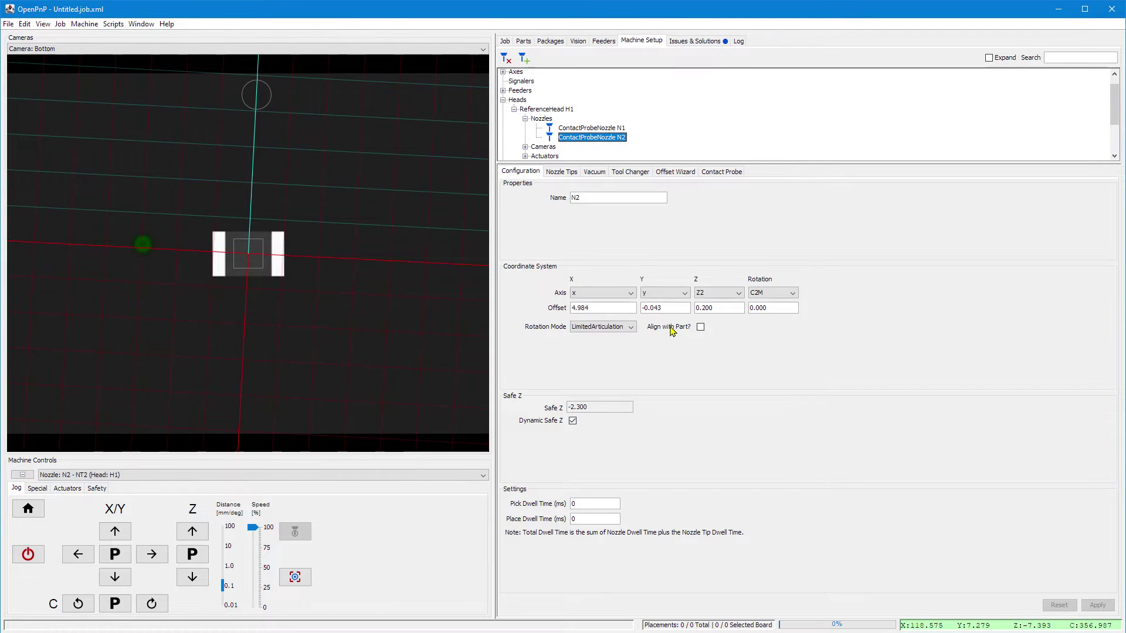
pyautogui.moveTo(672, 330)
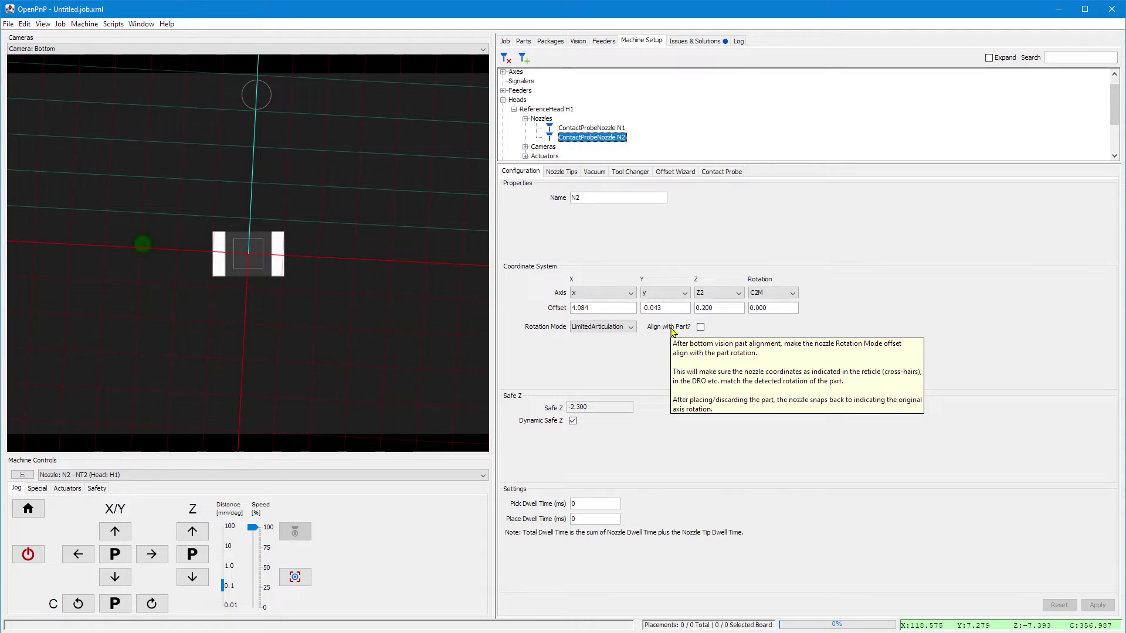
pyautogui.click(700, 326)
pyautogui.click(1096, 605)
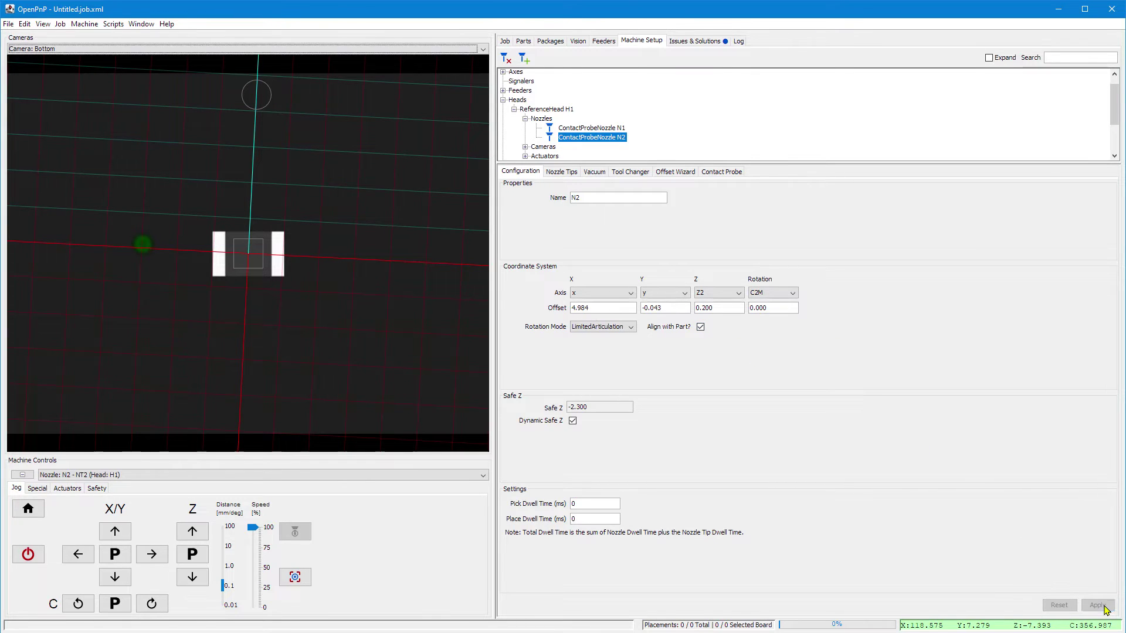
# Step: Pick the LQFP144 part, test its alignment, and dismiss the resulting no-result error
pyautogui.click(524, 41)
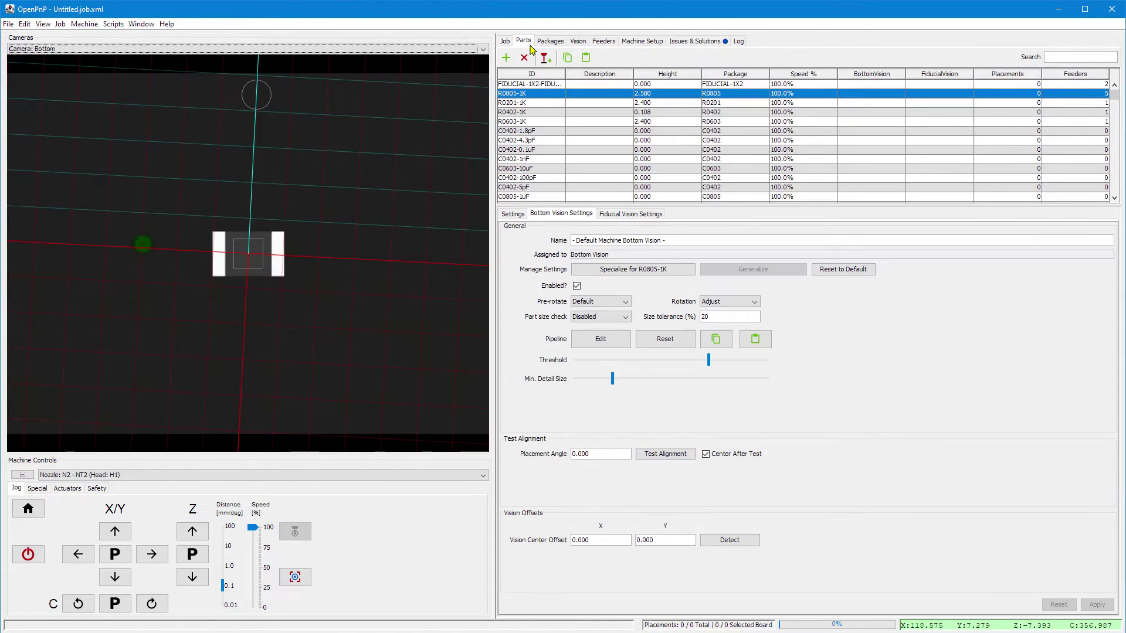
pyautogui.click(660, 455)
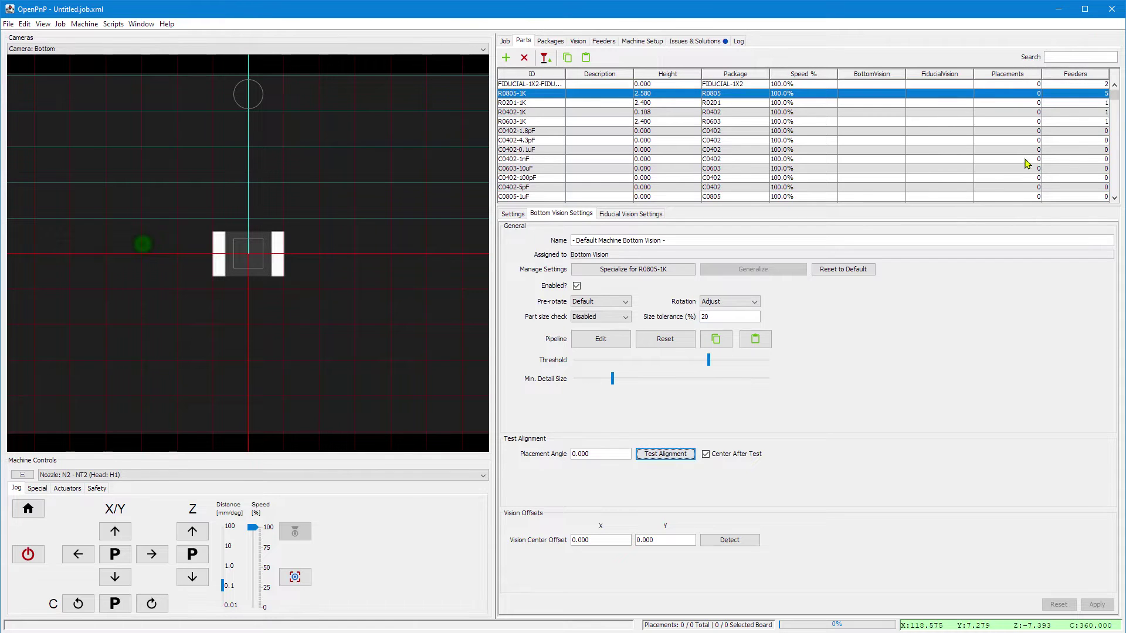
pyautogui.moveTo(1114, 95); pyautogui.dragTo(1119, 210)
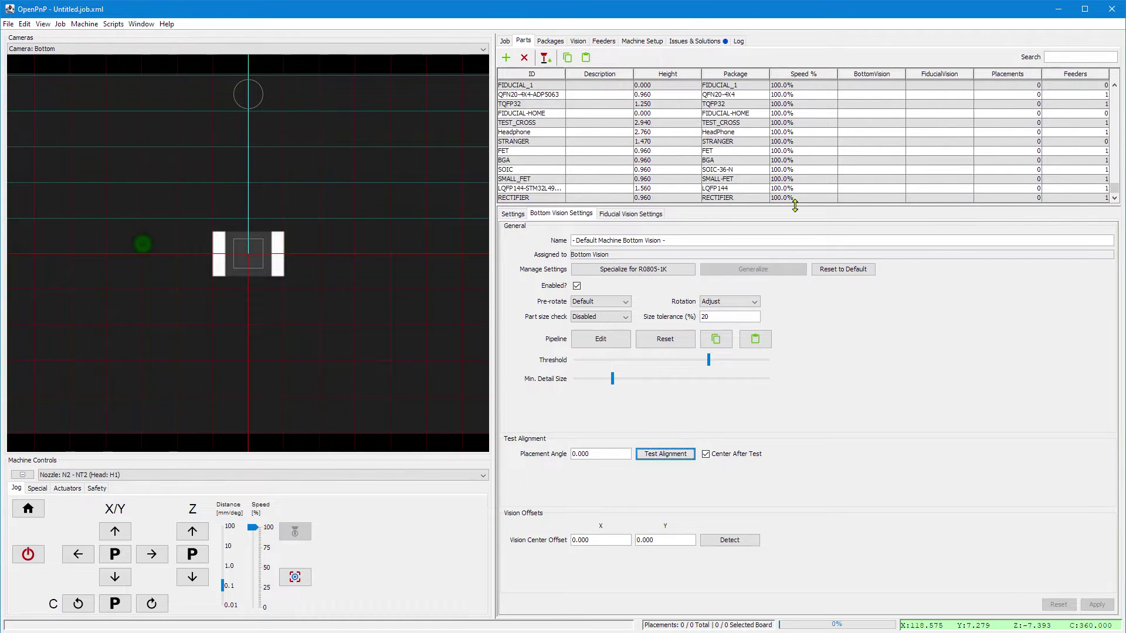
pyautogui.click(526, 189)
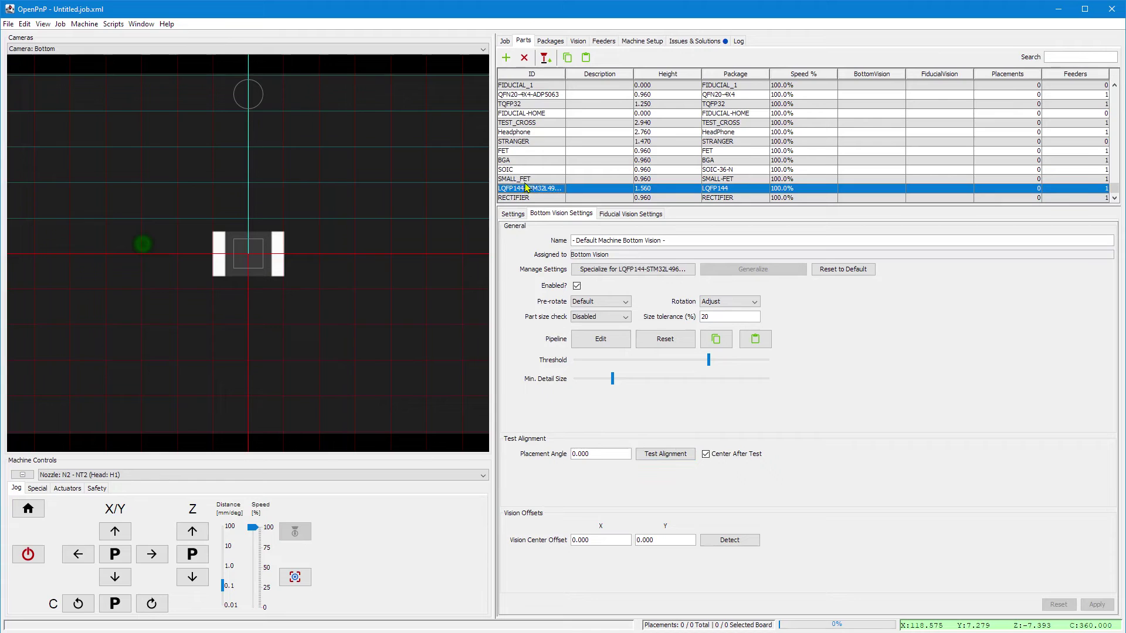
pyautogui.click(544, 58)
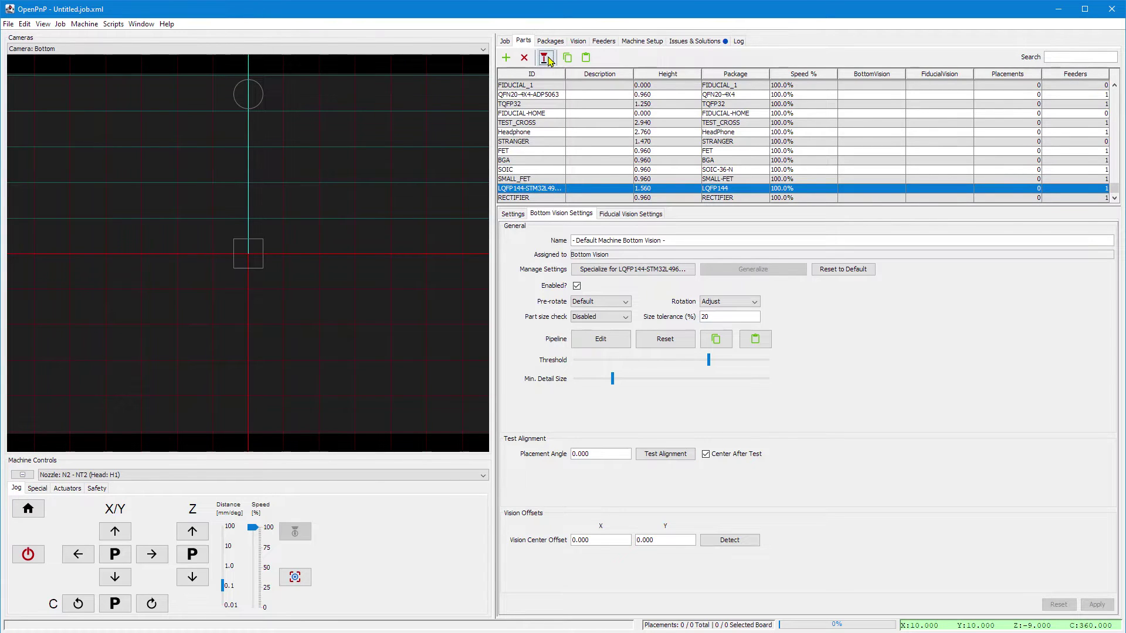
pyautogui.click(686, 455)
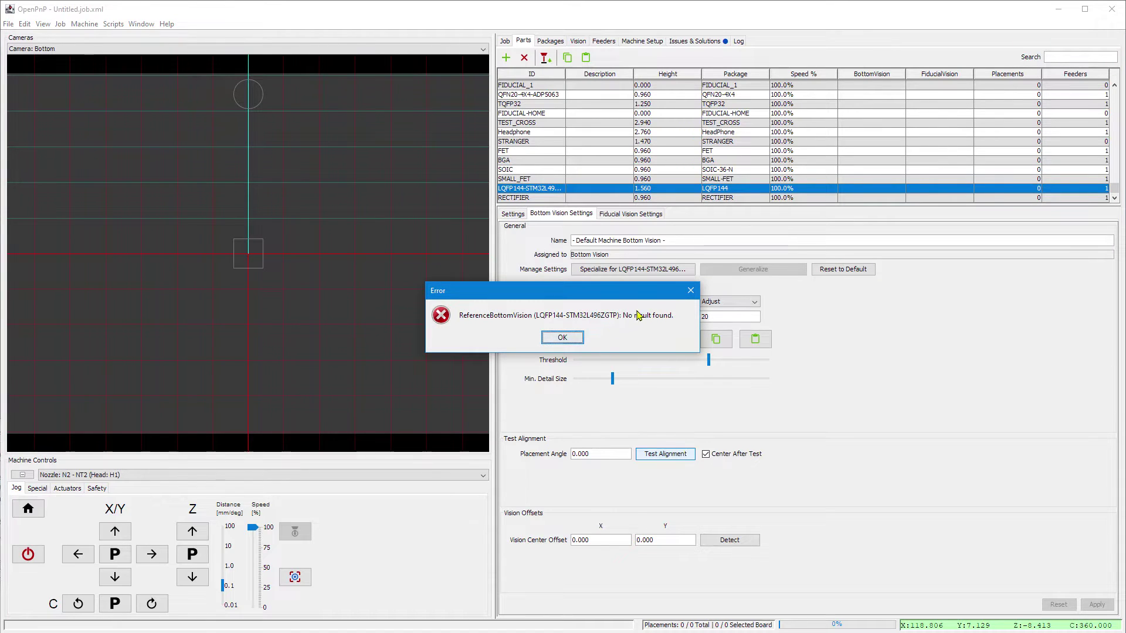
pyautogui.click(572, 338)
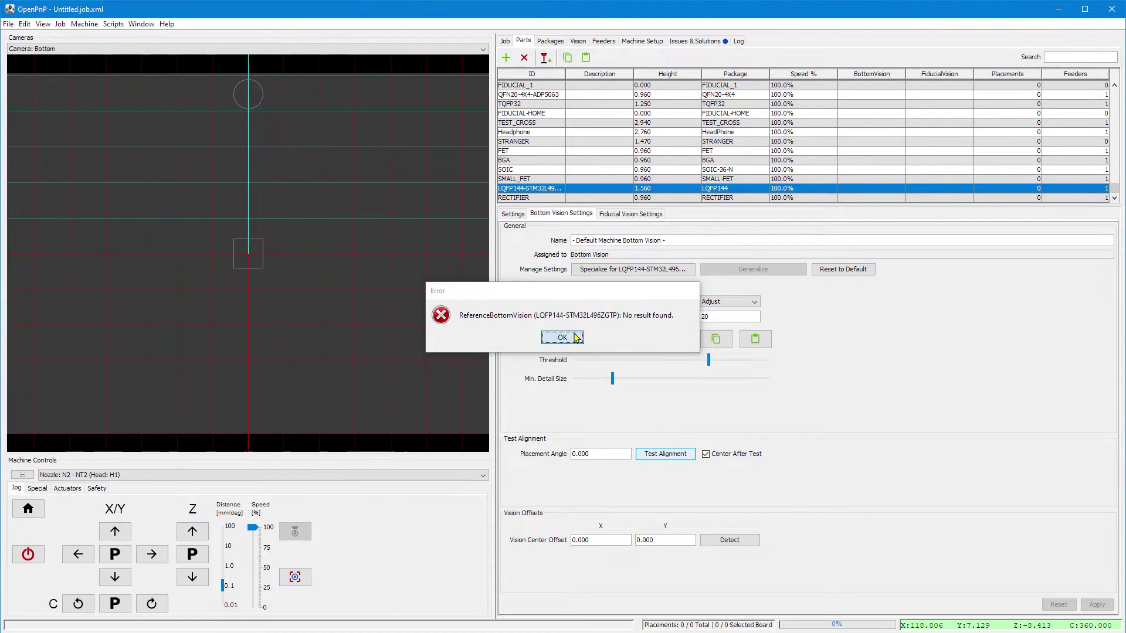
# Step: Jog the nozzle in X/Y until the LQFP144's corner appears in camera view
pyautogui.click(81, 560)
pyautogui.click(102, 531)
pyautogui.click(110, 532)
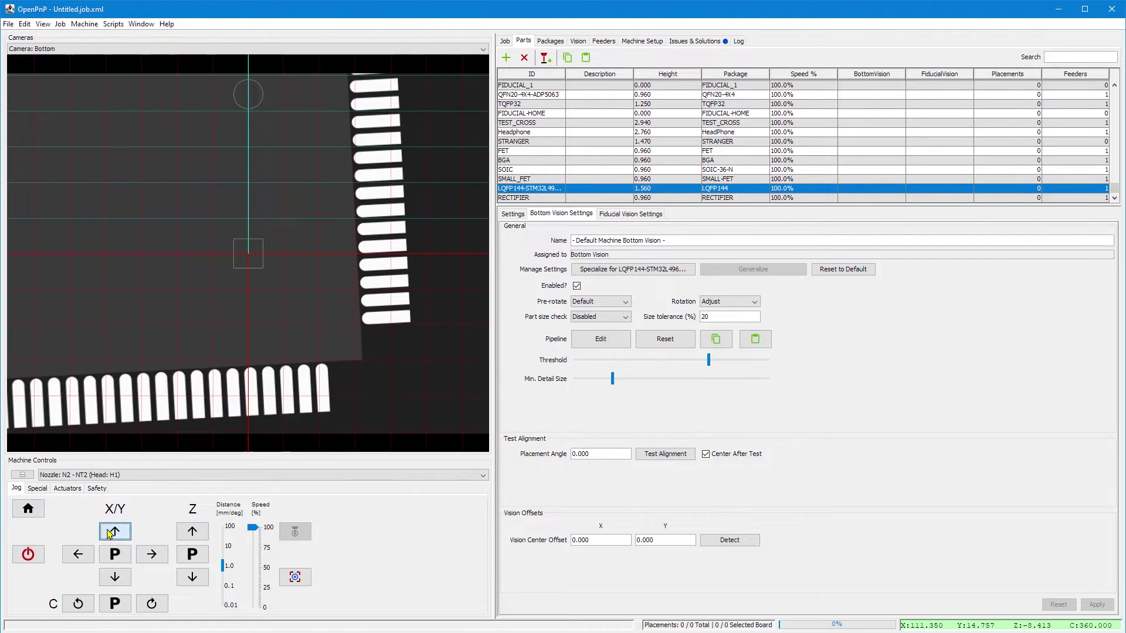
pyautogui.click(111, 532)
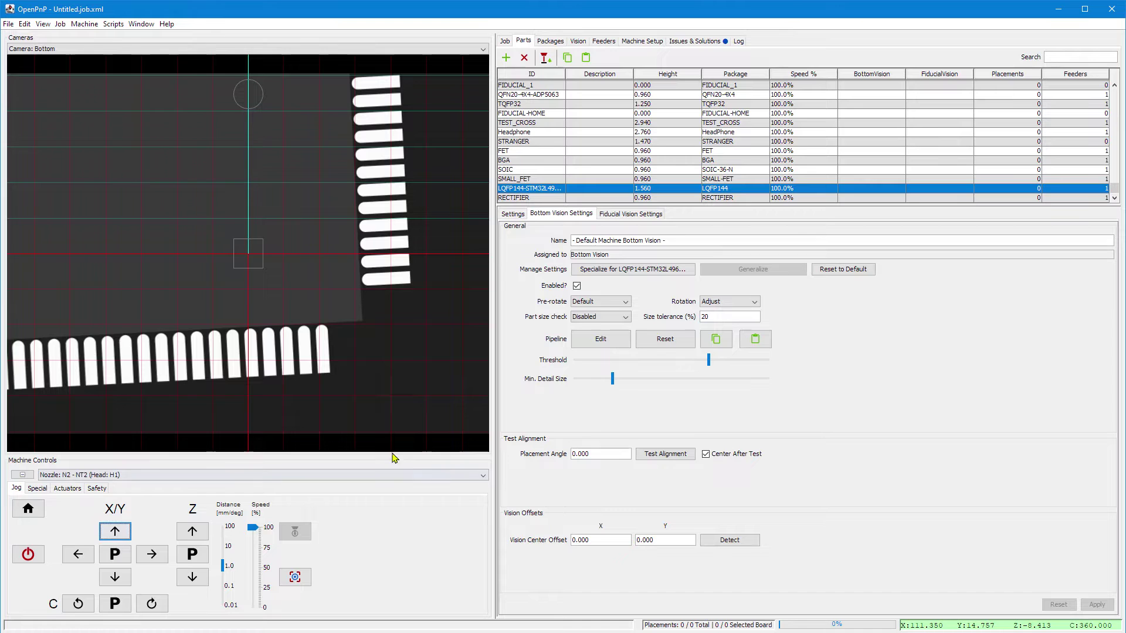
pyautogui.click(550, 41)
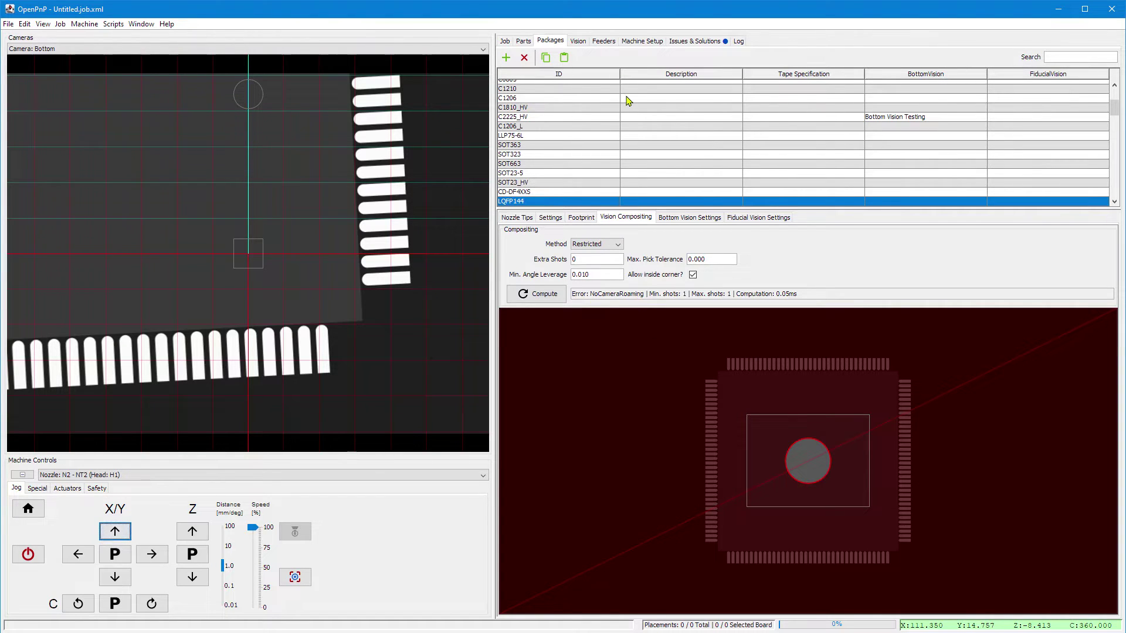
# Step: Change SimulatedUpCamera Bottom's Roaming Radius from 0 to 30 and apply it
pyautogui.click(640, 41)
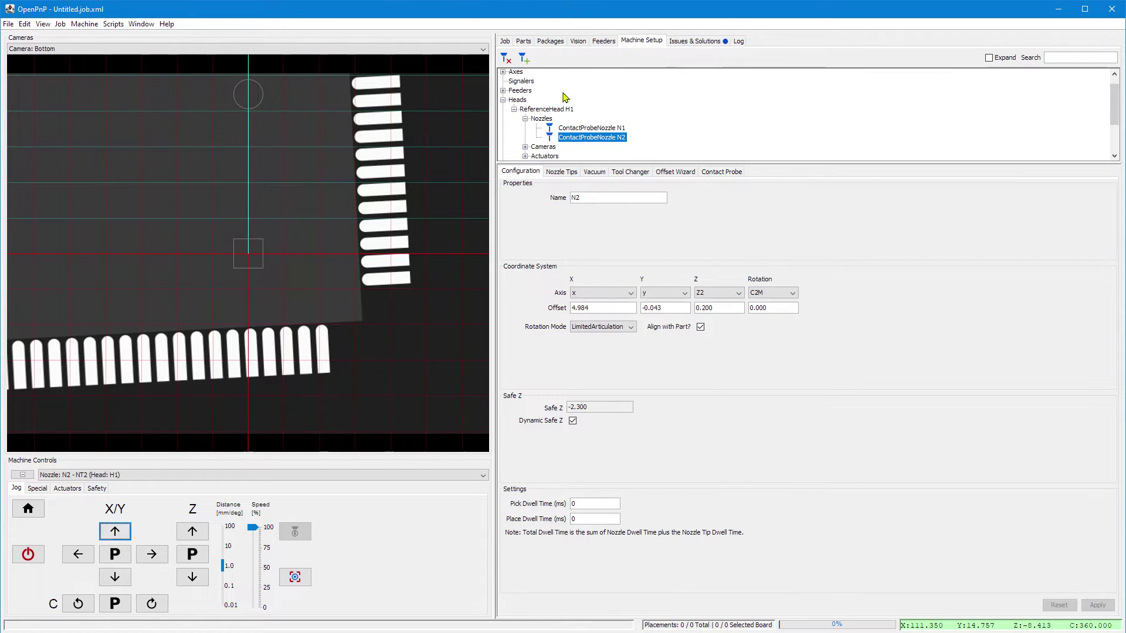
pyautogui.scroll(-2, 563, 100)
pyautogui.click(502, 121)
pyautogui.click(551, 130)
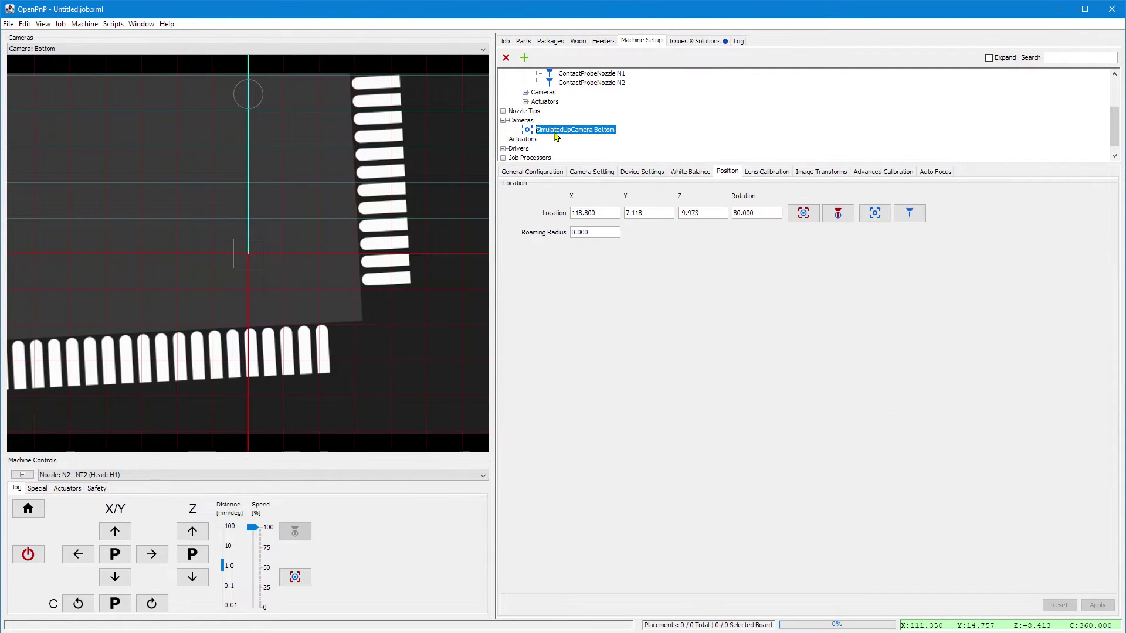
pyautogui.moveTo(541, 236)
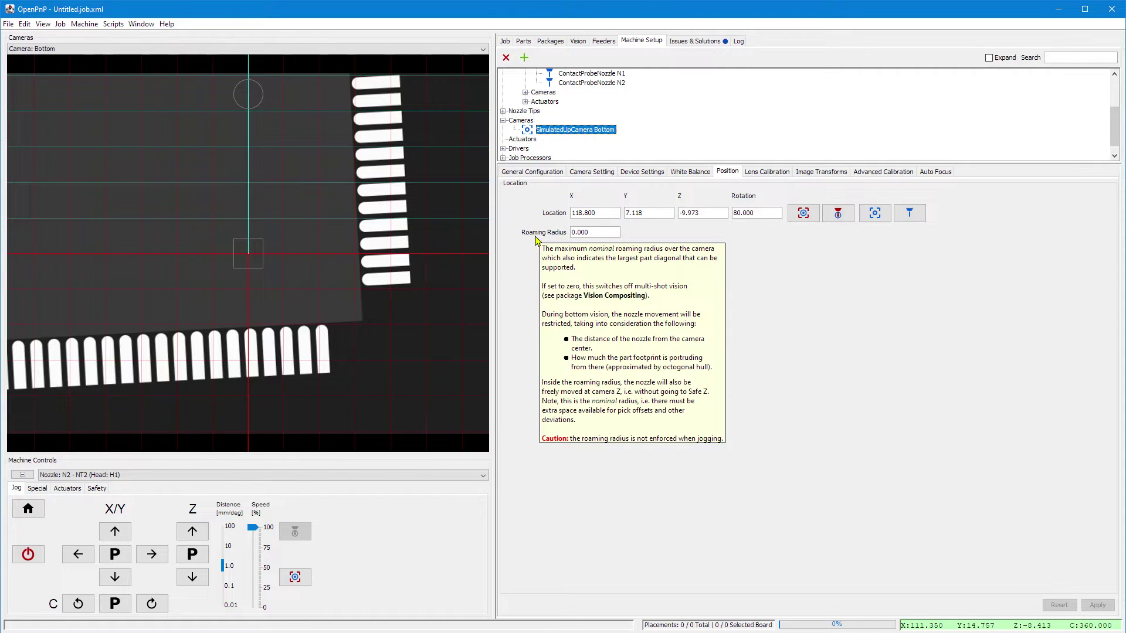
pyautogui.click(605, 233)
pyautogui.write('30')
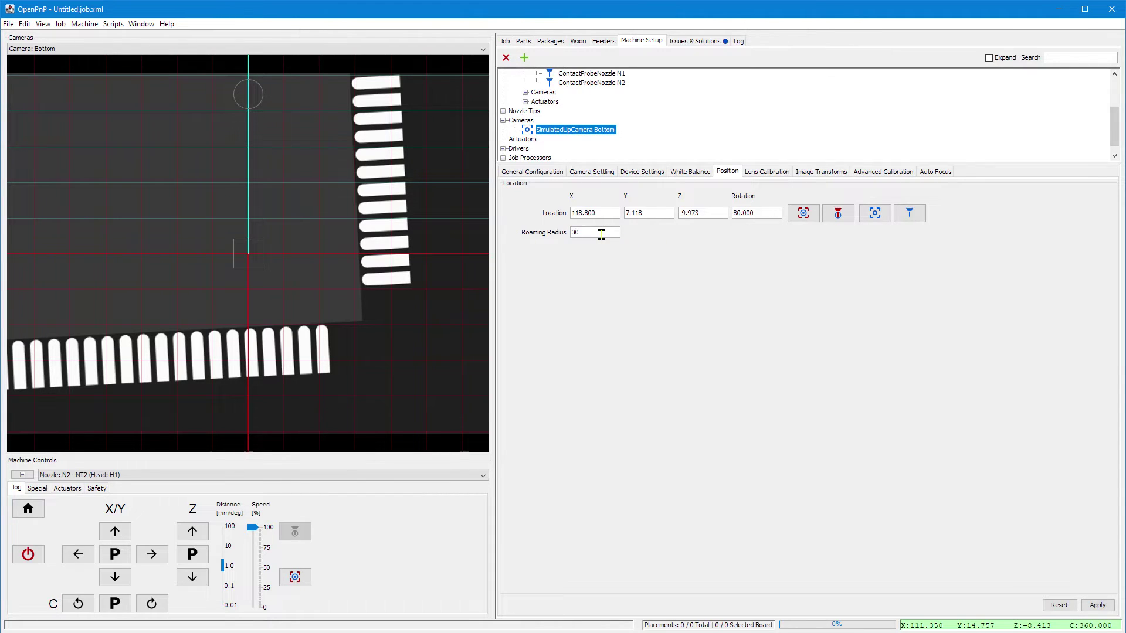
pyautogui.click(1095, 605)
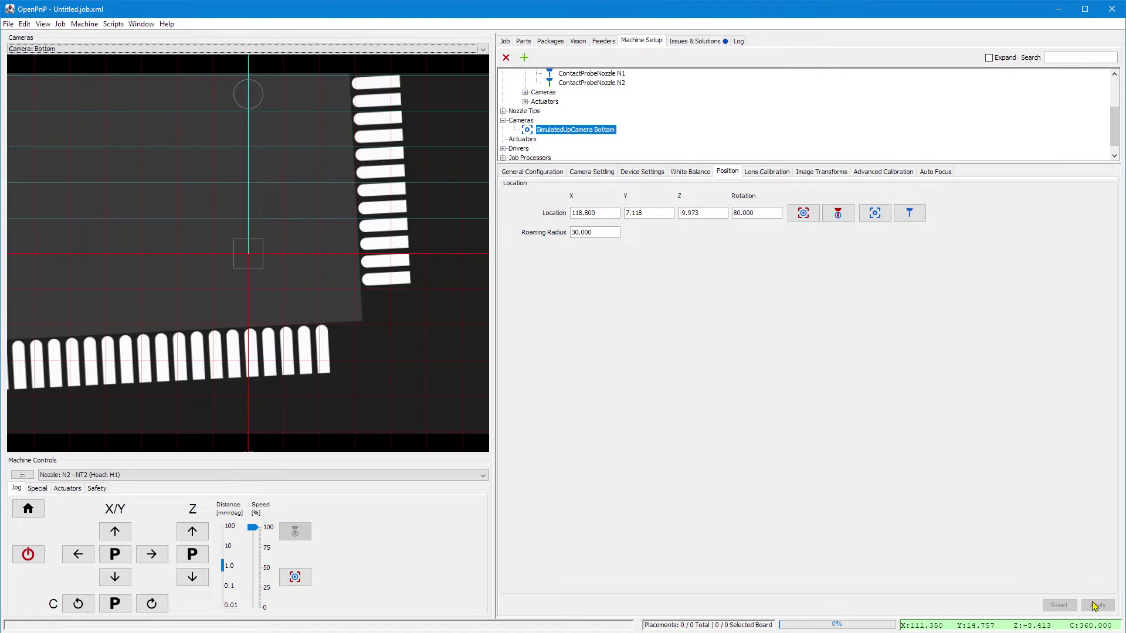
# Step: Retest alignment, then compute LQFP144's compositing: a Box solution needing 3 to 4 shots
pyautogui.click(523, 41)
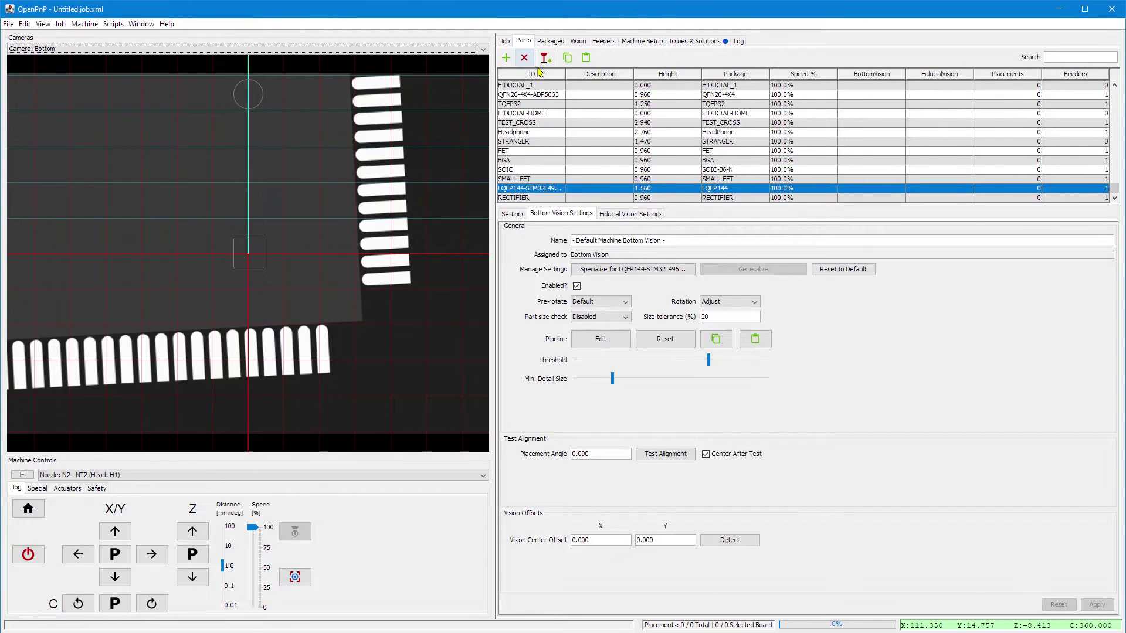
pyautogui.click(656, 455)
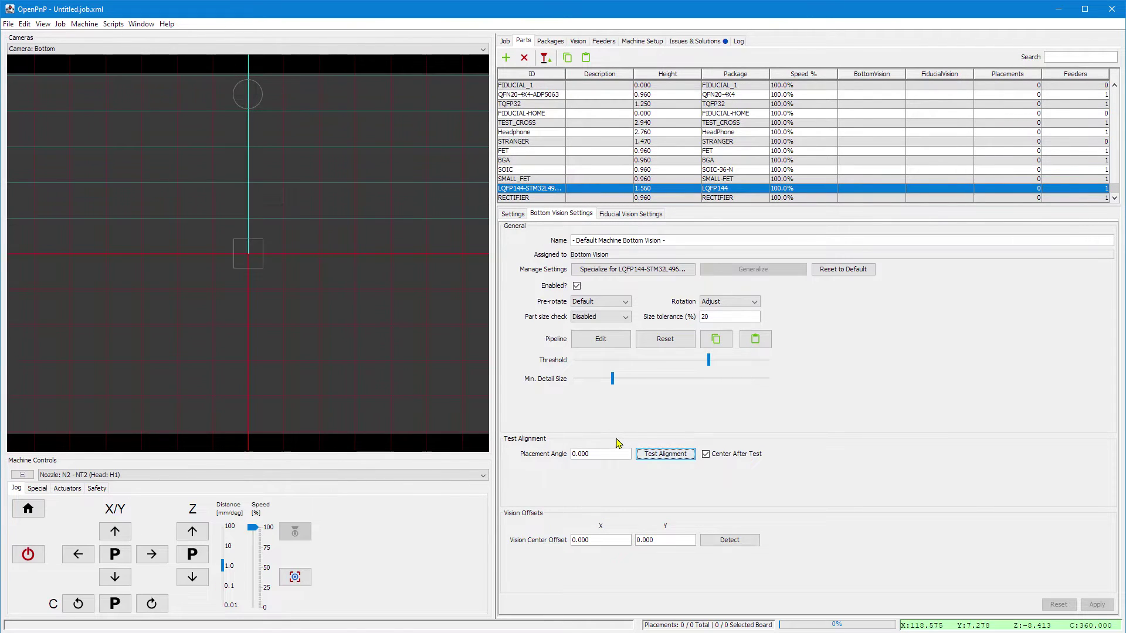
pyautogui.click(554, 42)
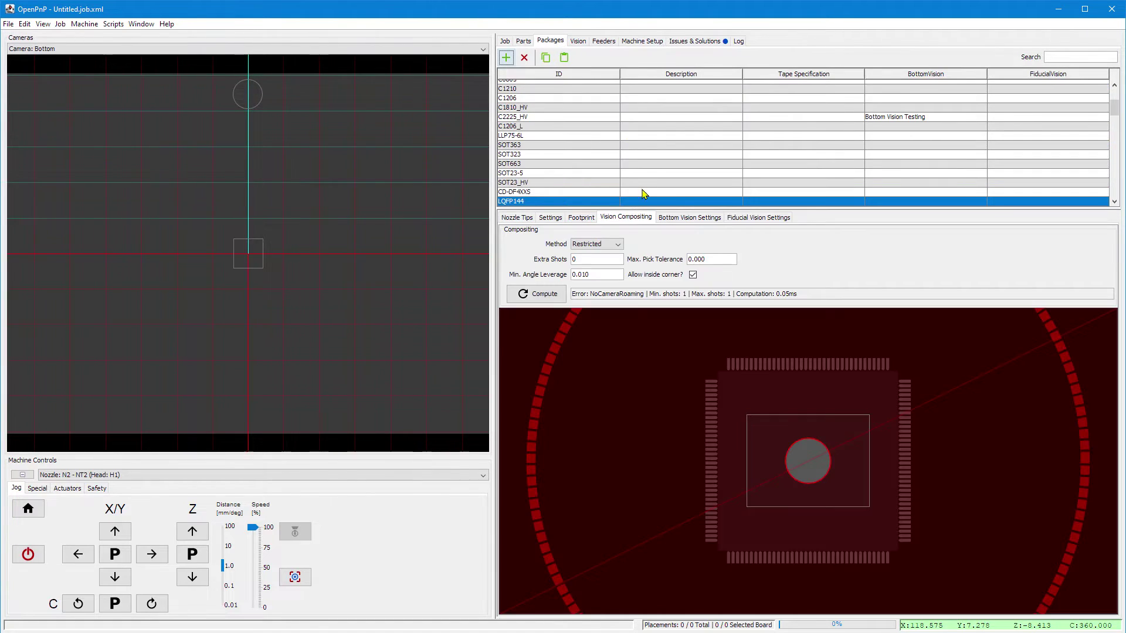
pyautogui.click(544, 295)
pyautogui.moveTo(727, 365)
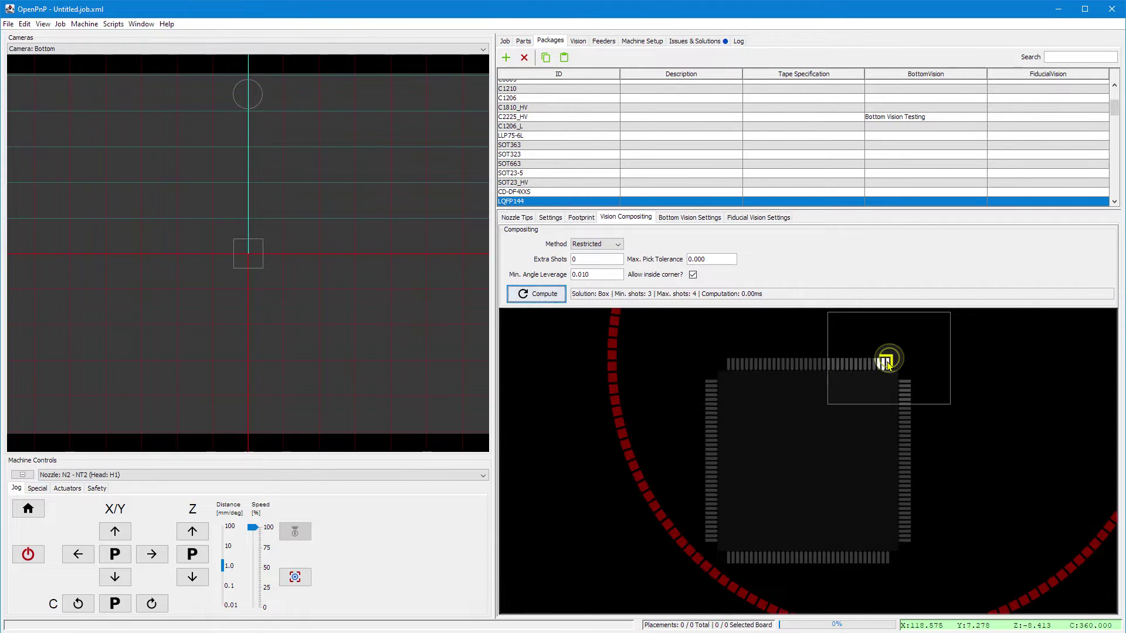
pyautogui.moveTo(737, 570)
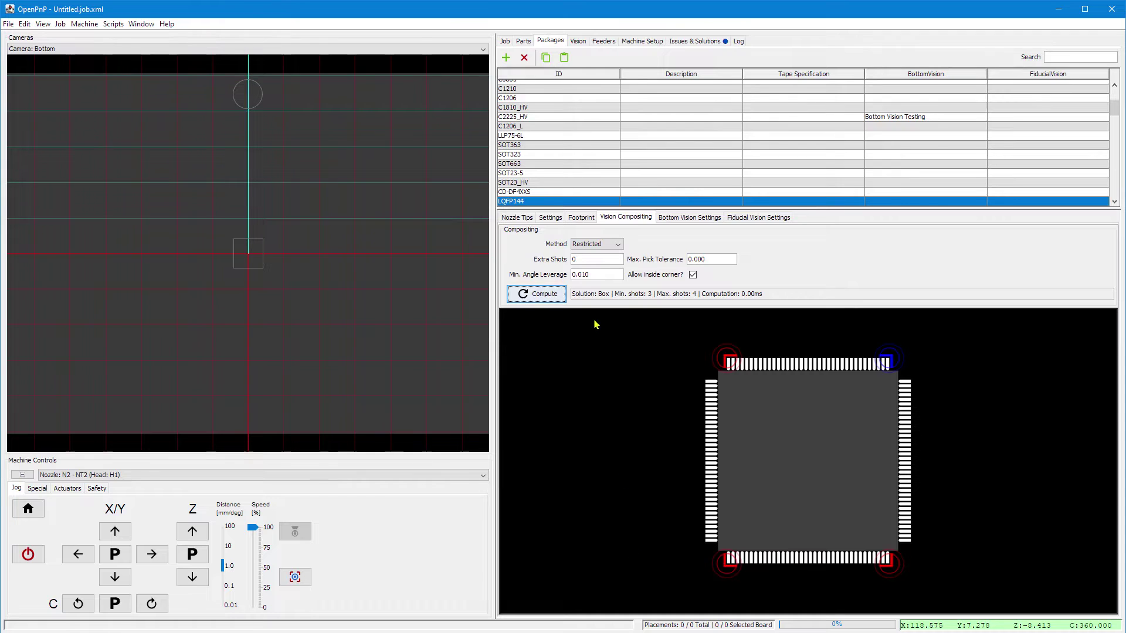
# Step: Test-align the LQFP144 and review its corner shots in the pipeline editor, moving N2 to the camera
pyautogui.click(523, 41)
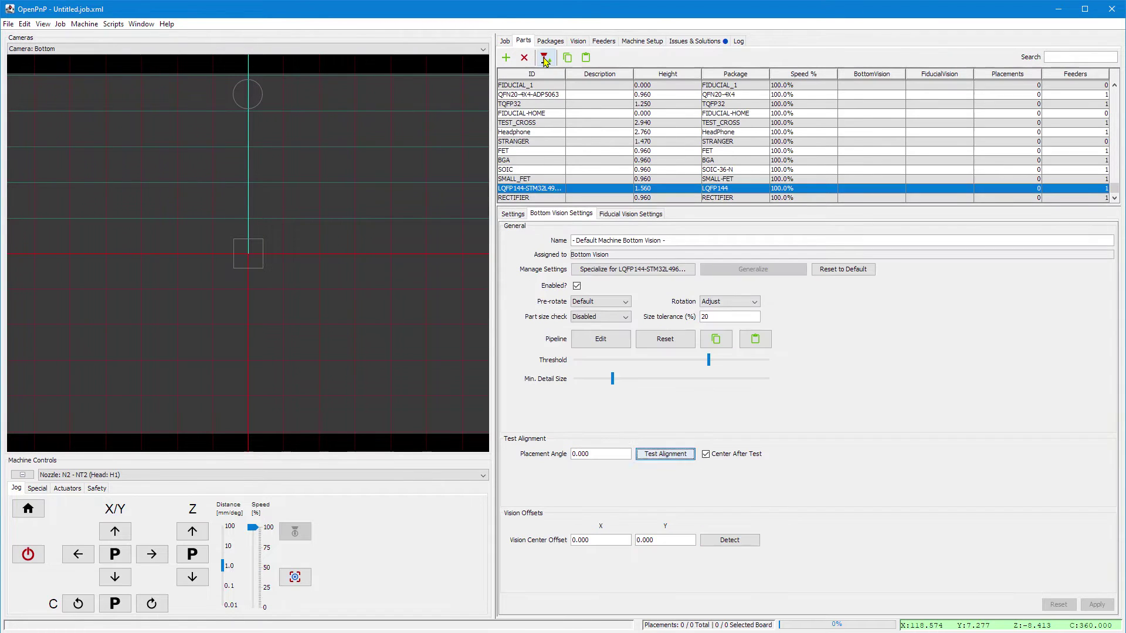
pyautogui.click(665, 454)
pyautogui.click(610, 344)
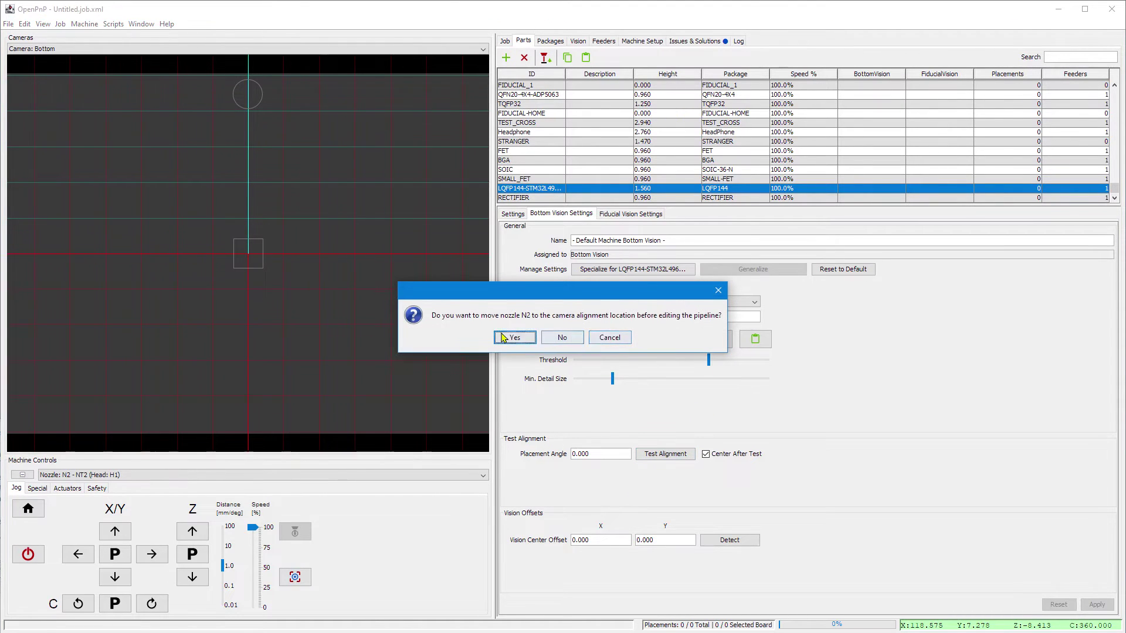
pyautogui.click(515, 338)
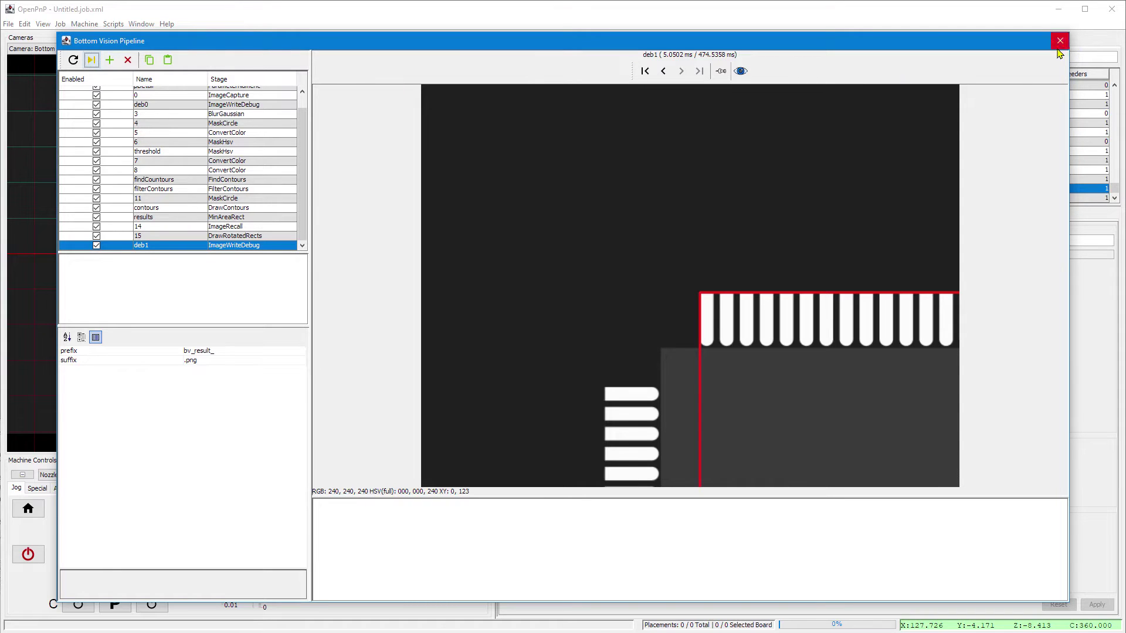
pyautogui.click(1060, 40)
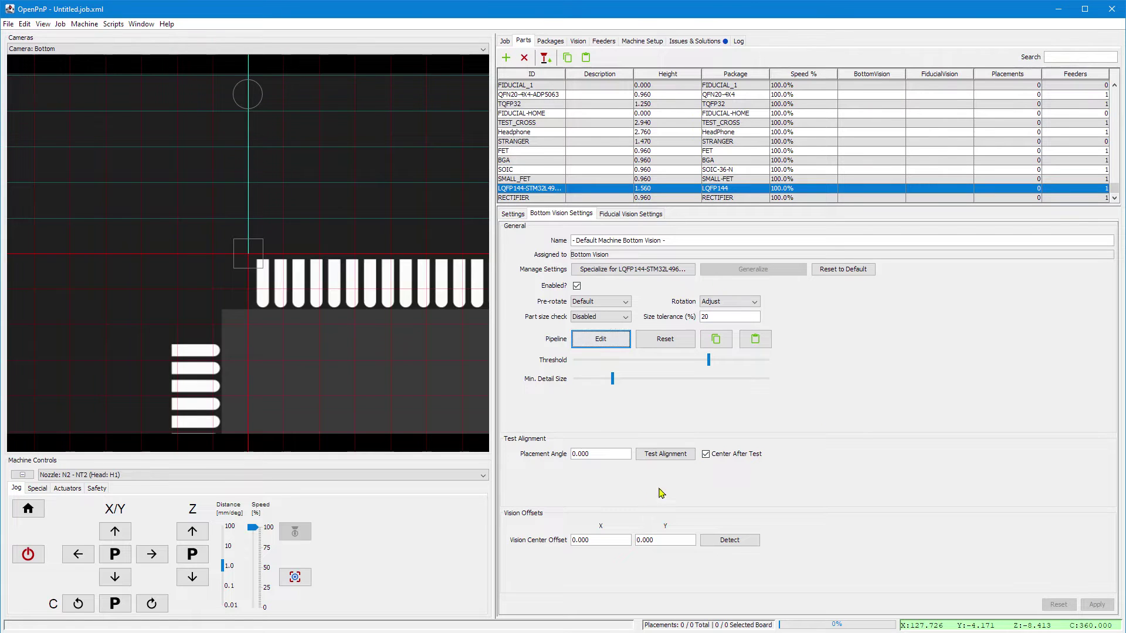
# Step: Pick and test-align the FET part, then the BGA part
pyautogui.click(524, 151)
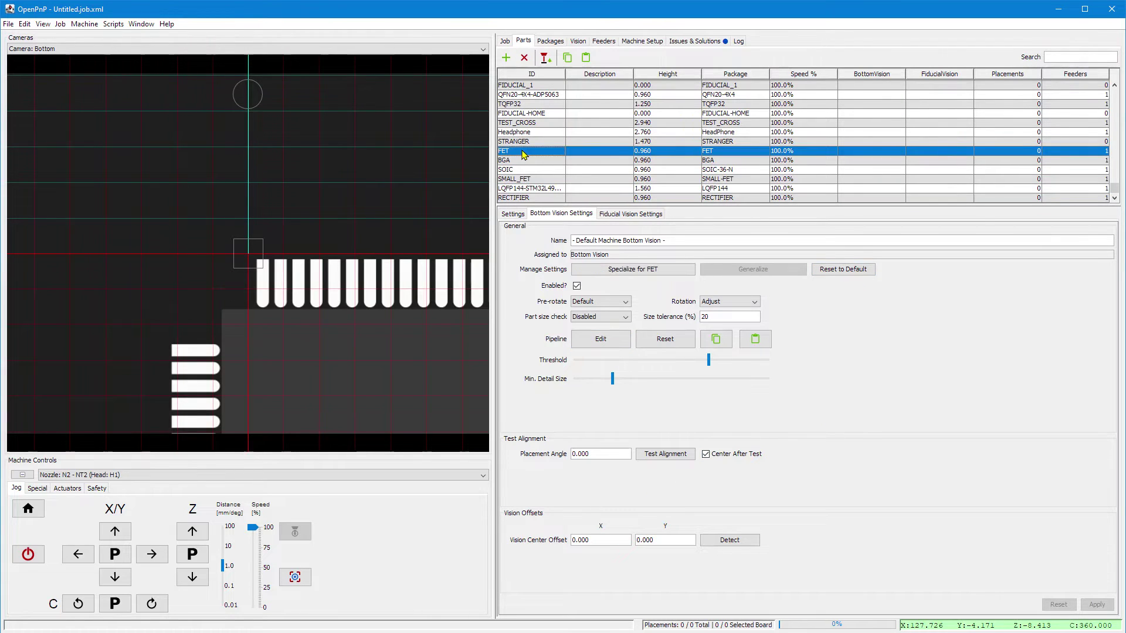
pyautogui.click(545, 56)
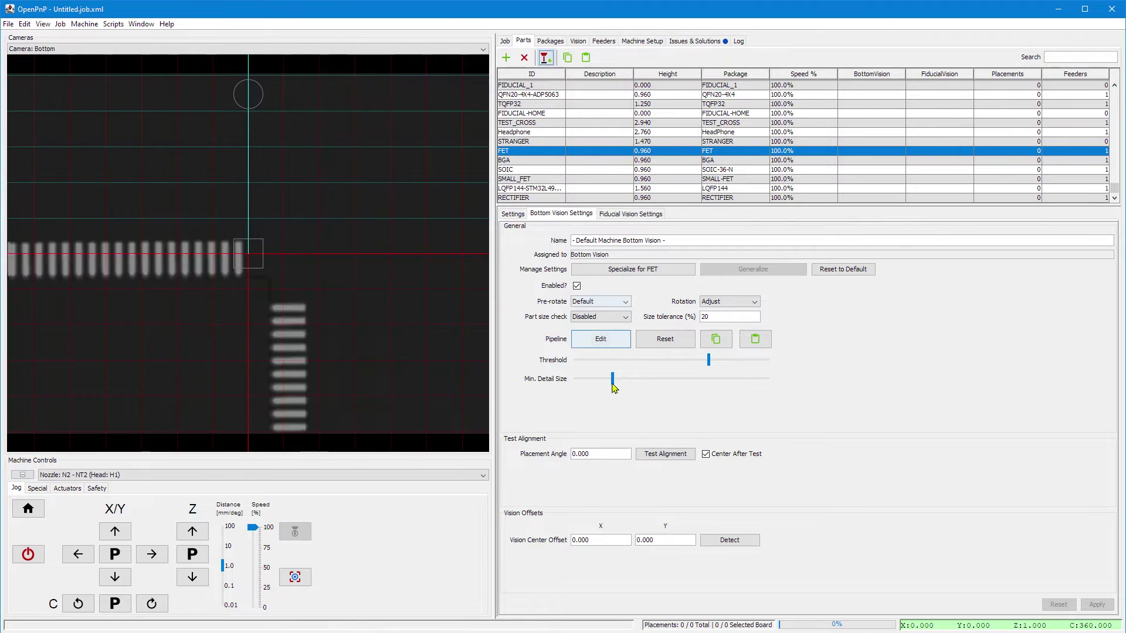
pyautogui.click(652, 454)
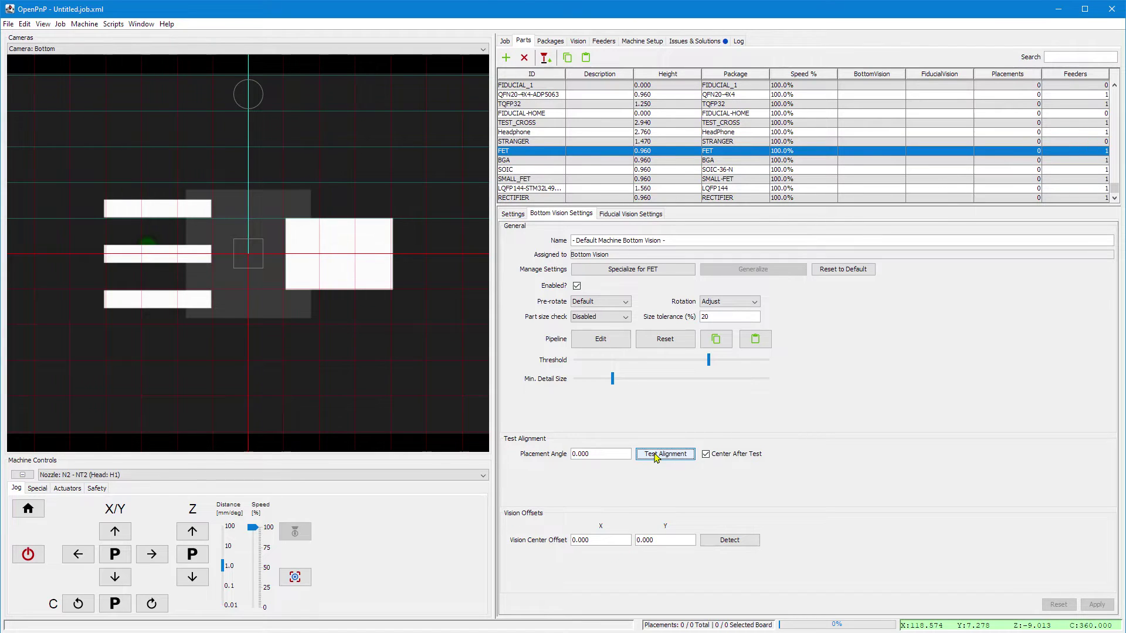
pyautogui.click(509, 162)
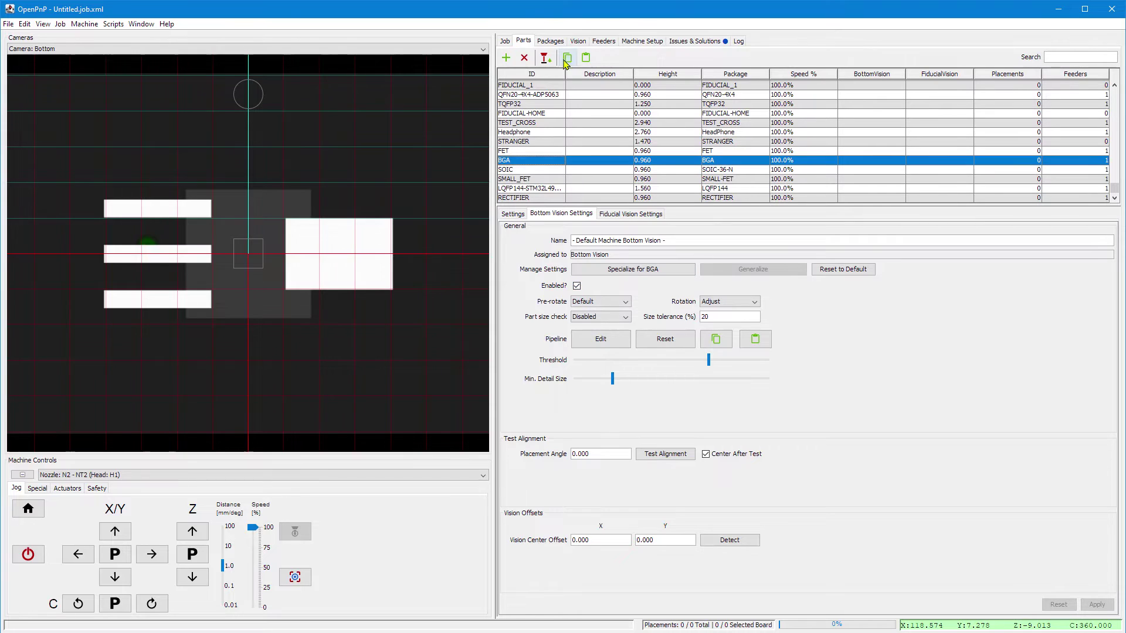
pyautogui.click(545, 57)
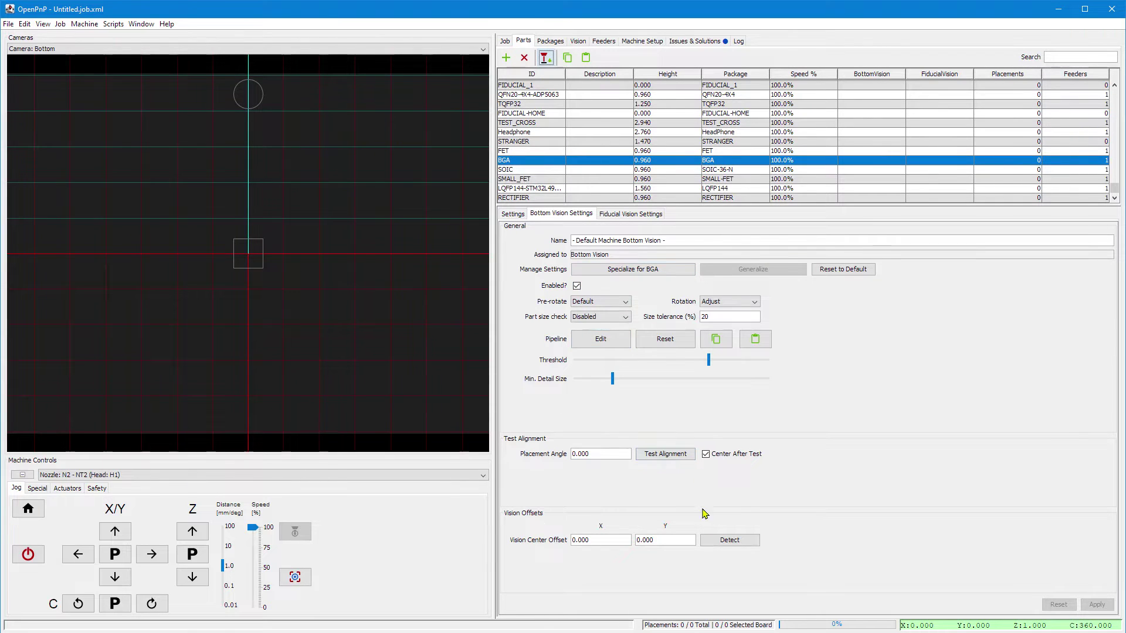
pyautogui.click(659, 455)
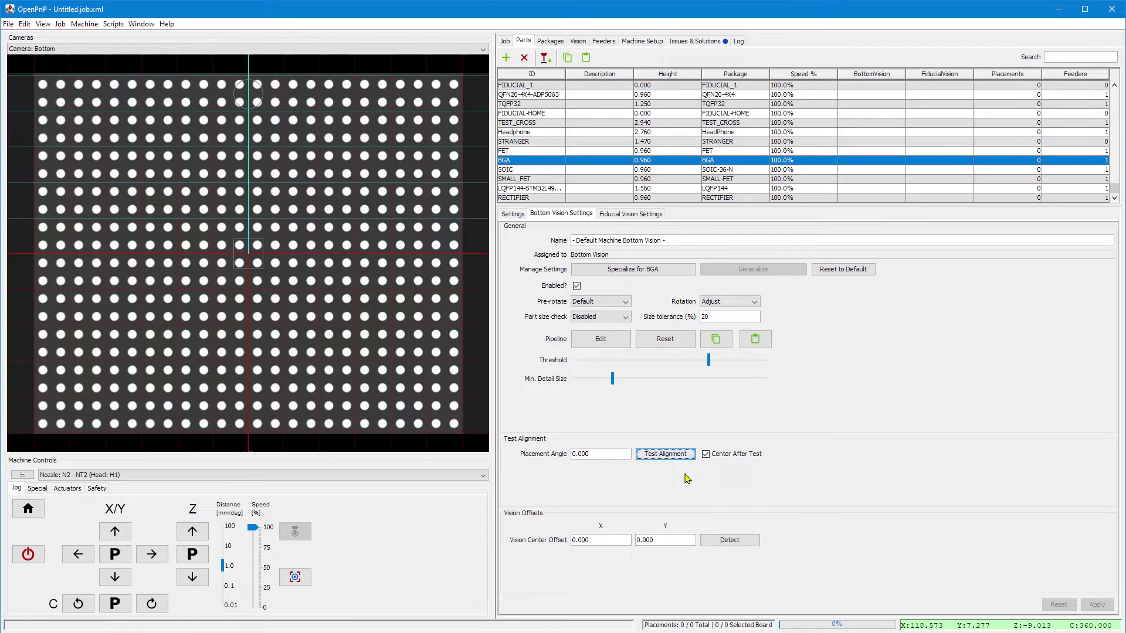
# Step: Pick and test-align the SOIC part, then retest it at Placement Angle 30
pyautogui.click(507, 171)
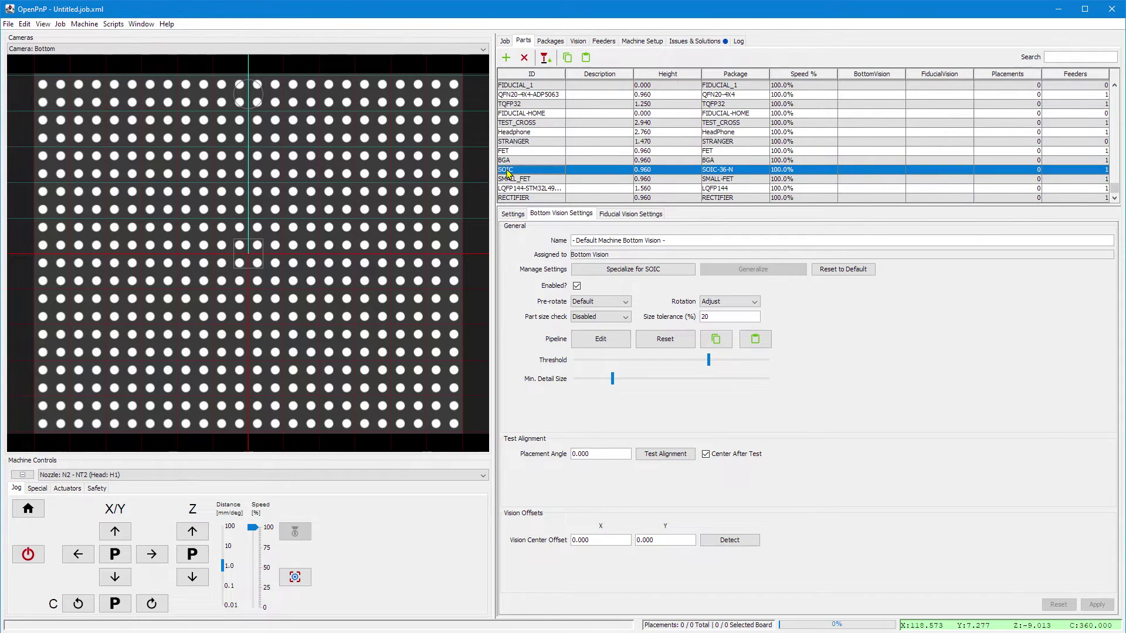
pyautogui.click(544, 61)
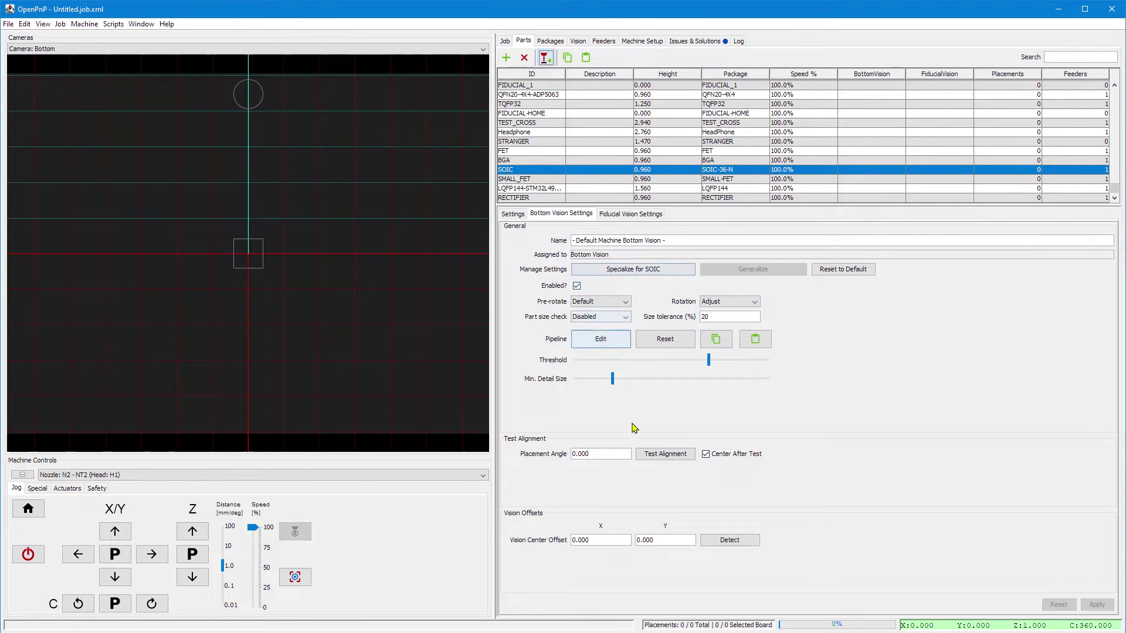
pyautogui.click(640, 454)
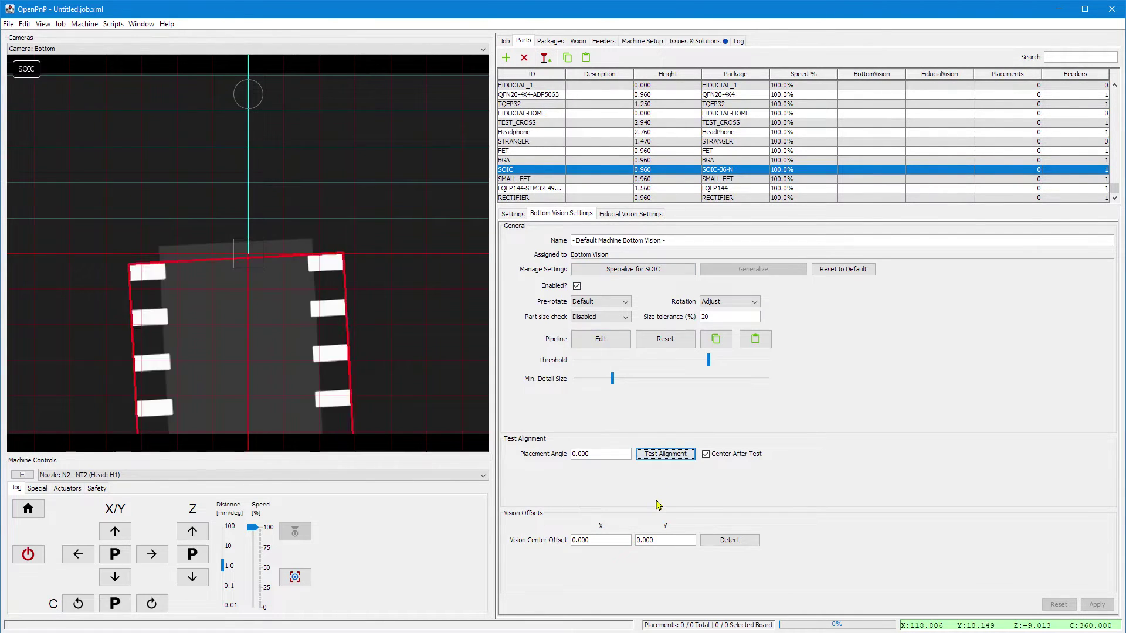
pyautogui.click(617, 455)
pyautogui.write('30')
pyautogui.click(659, 455)
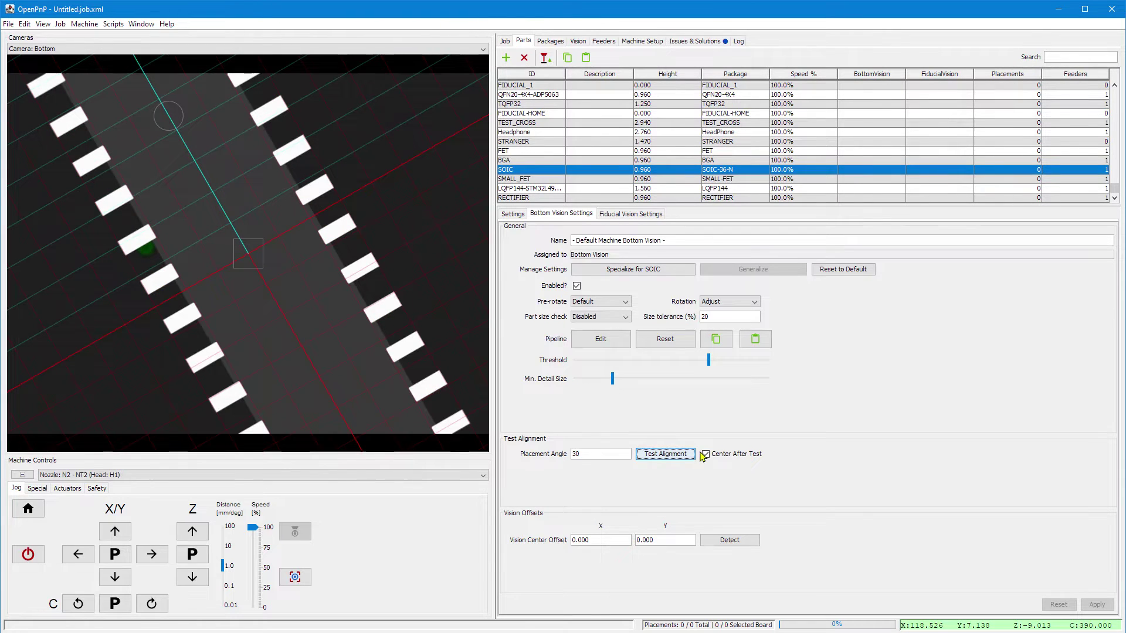
# Step: Set SOIC-36-N's compositing Method to SingleCorners and compute the solution
pyautogui.click(551, 41)
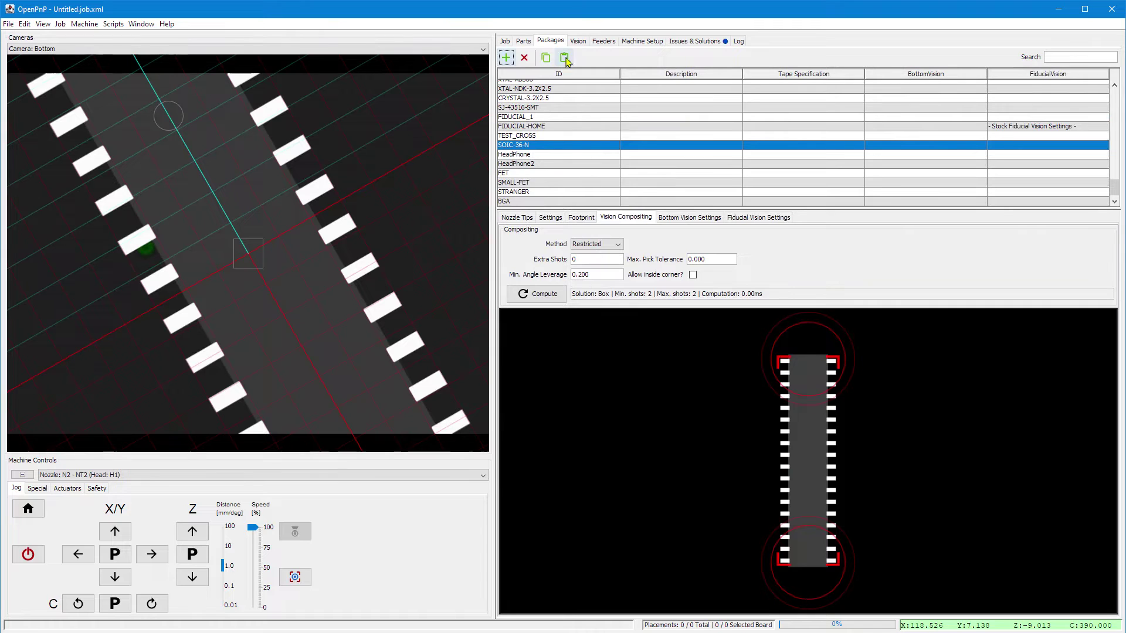
pyautogui.moveTo(808, 370)
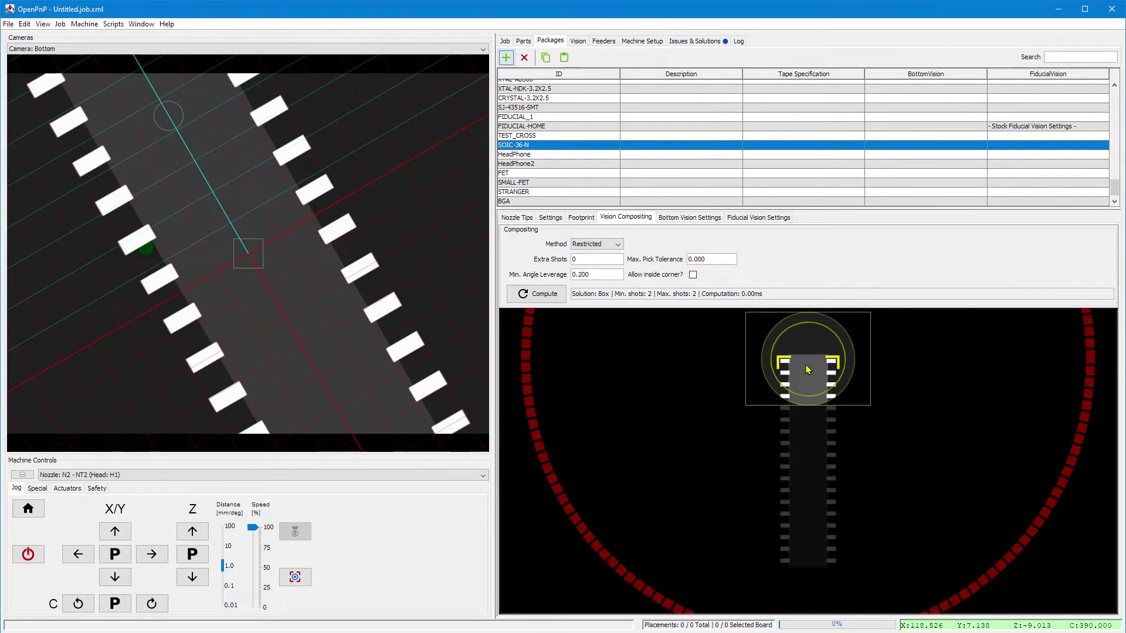
pyautogui.moveTo(815, 531)
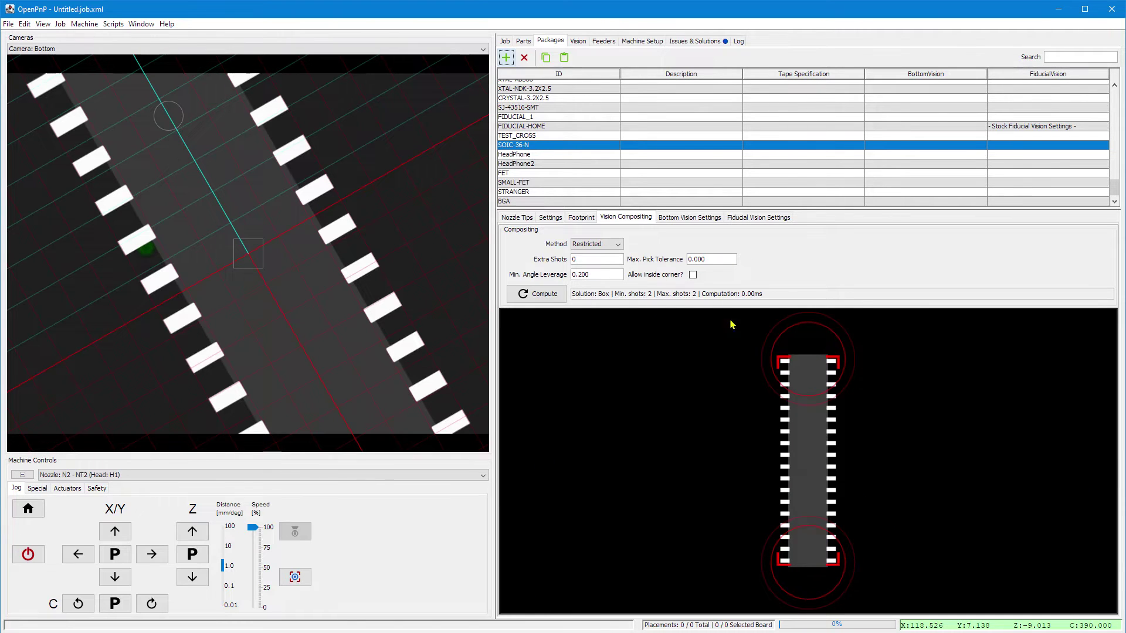
pyautogui.click(611, 244)
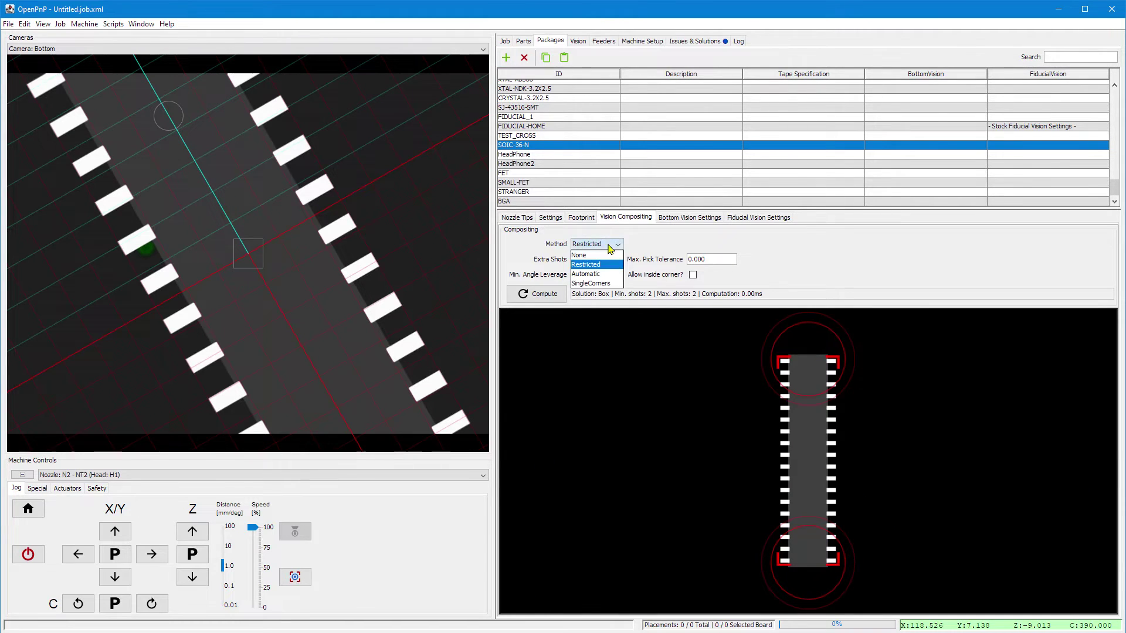
pyautogui.click(603, 284)
pyautogui.click(542, 298)
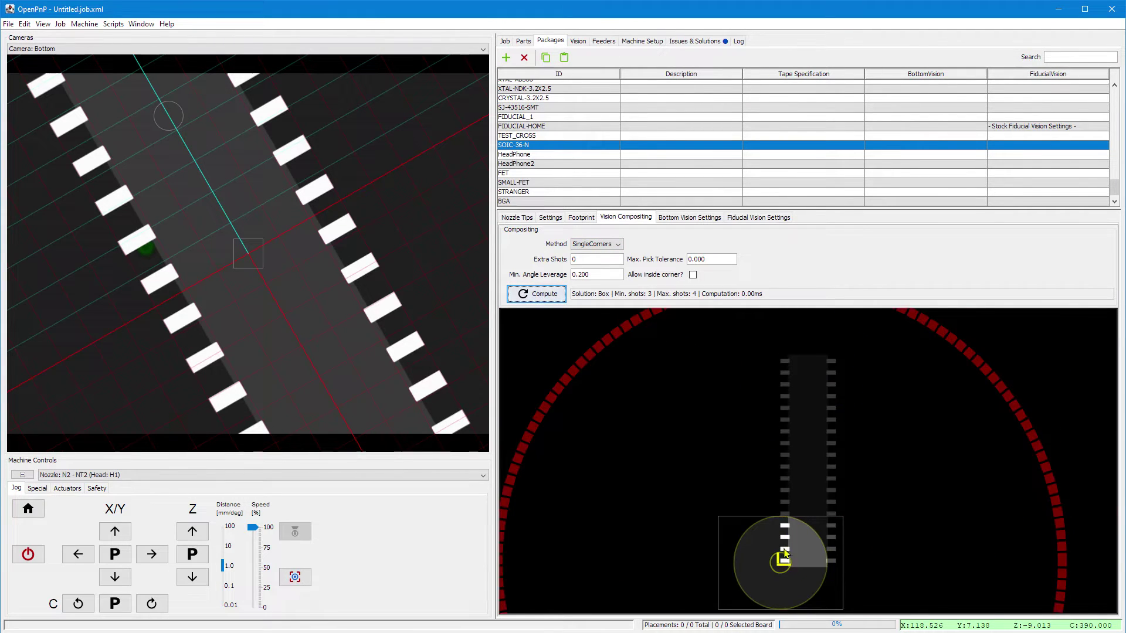
pyautogui.moveTo(839, 563)
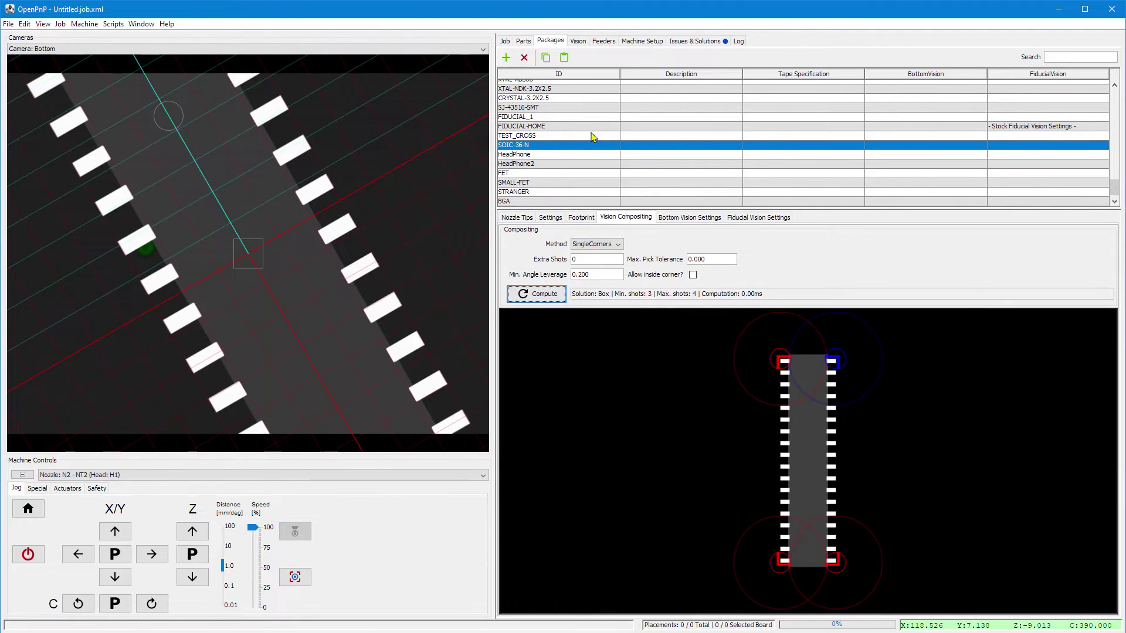
# Step: Rerun the SOIC test alignment, then edit SOIC-36-N's Extra Shots value
pyautogui.click(523, 41)
pyautogui.click(673, 456)
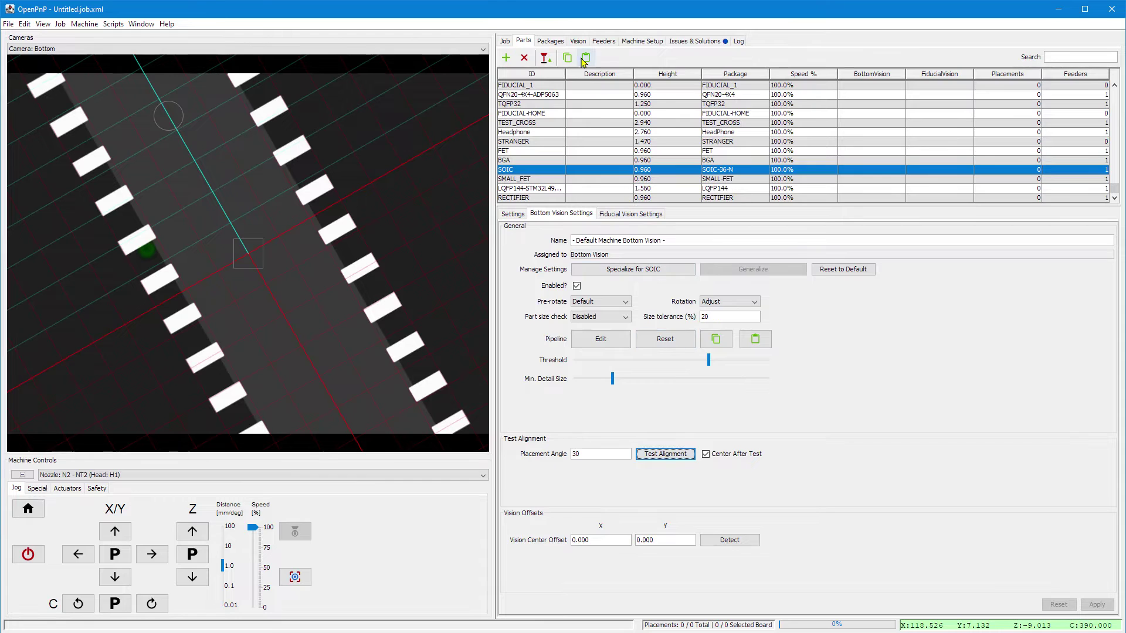
pyautogui.click(559, 42)
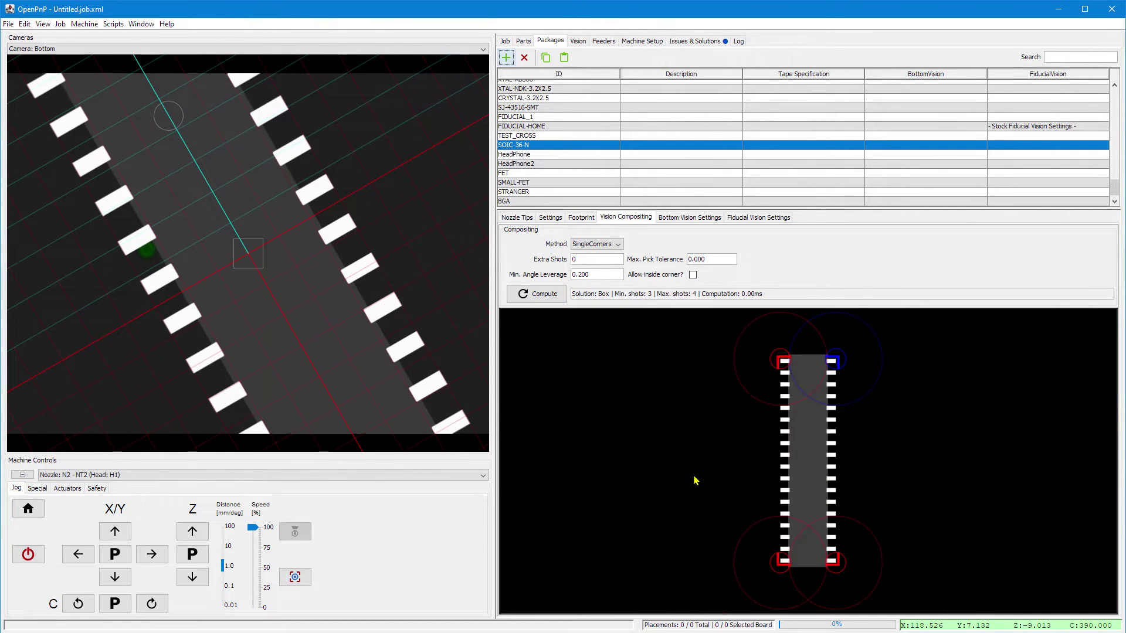
pyautogui.click(584, 258)
# Step: Pick and test-align the SOIC, then the SMALL_FET, both at Placement Angle 30
pyautogui.click(523, 41)
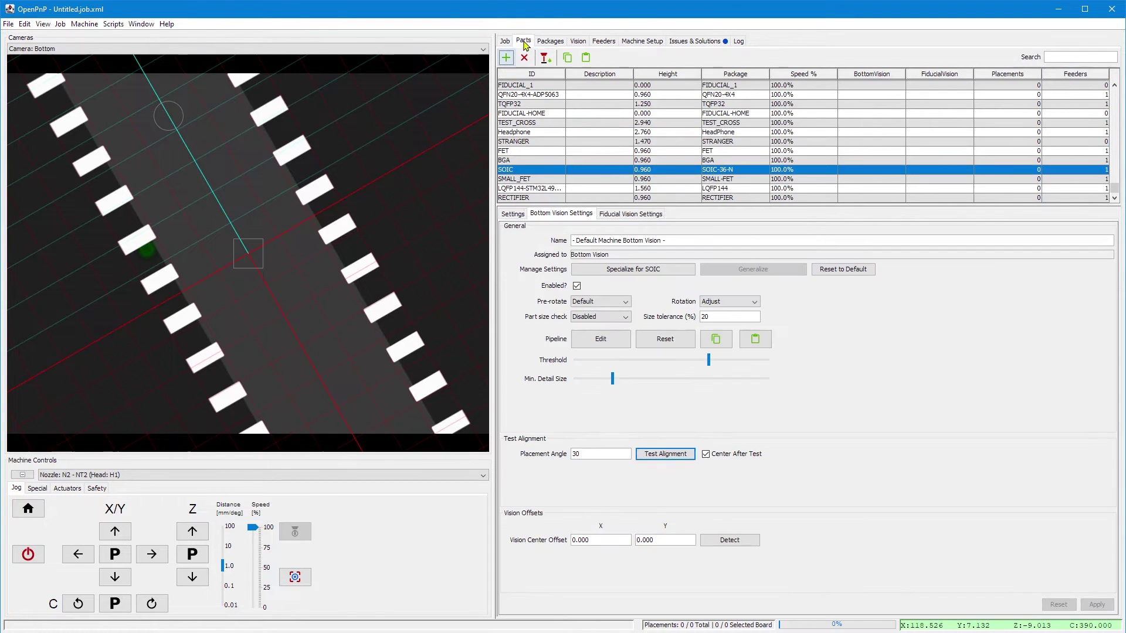
pyautogui.click(544, 57)
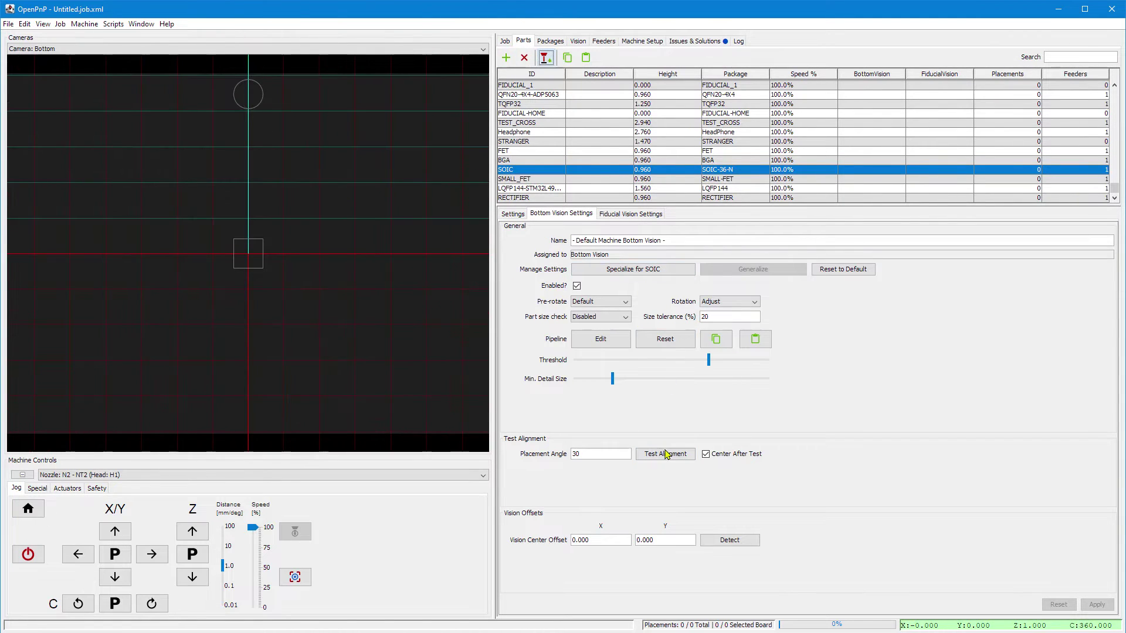
pyautogui.click(665, 454)
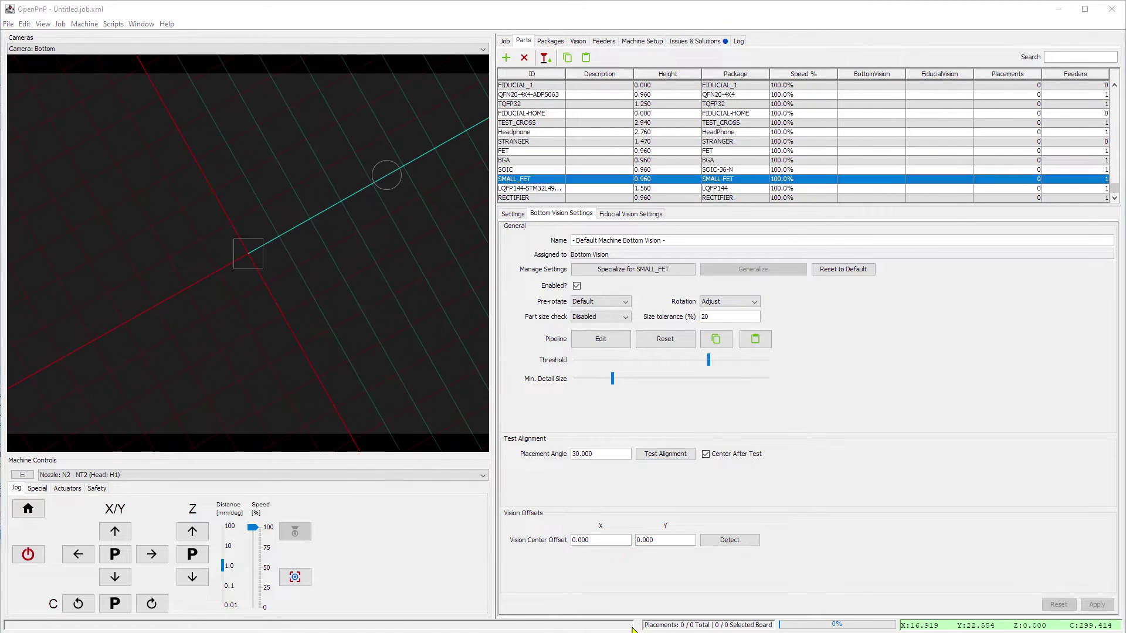
pyautogui.click(534, 178)
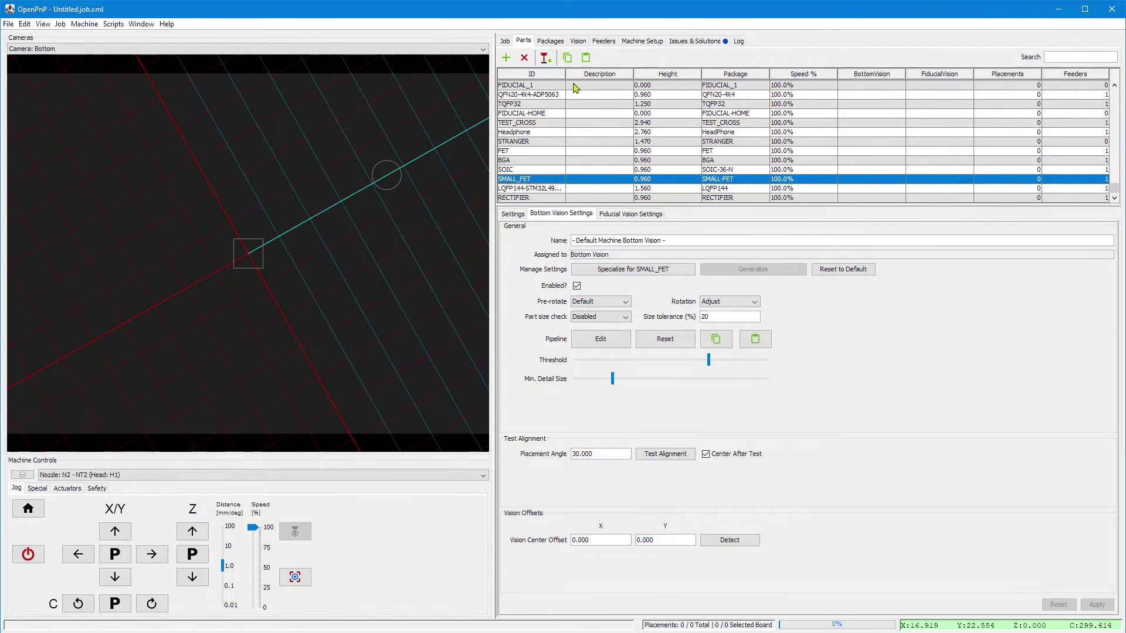
pyautogui.click(545, 57)
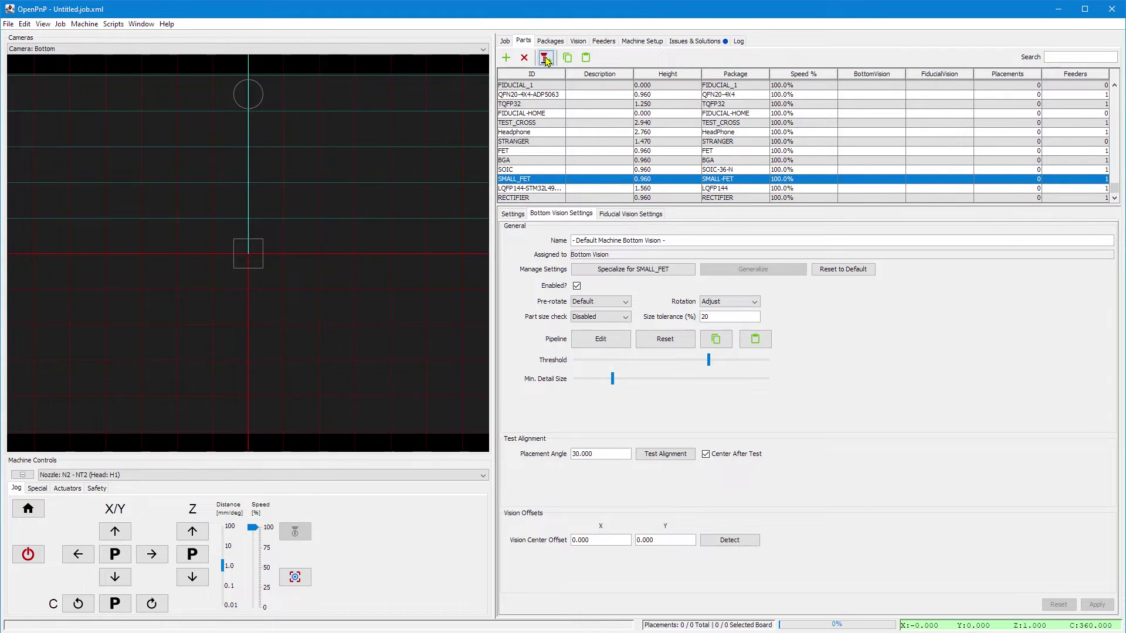
pyautogui.click(664, 455)
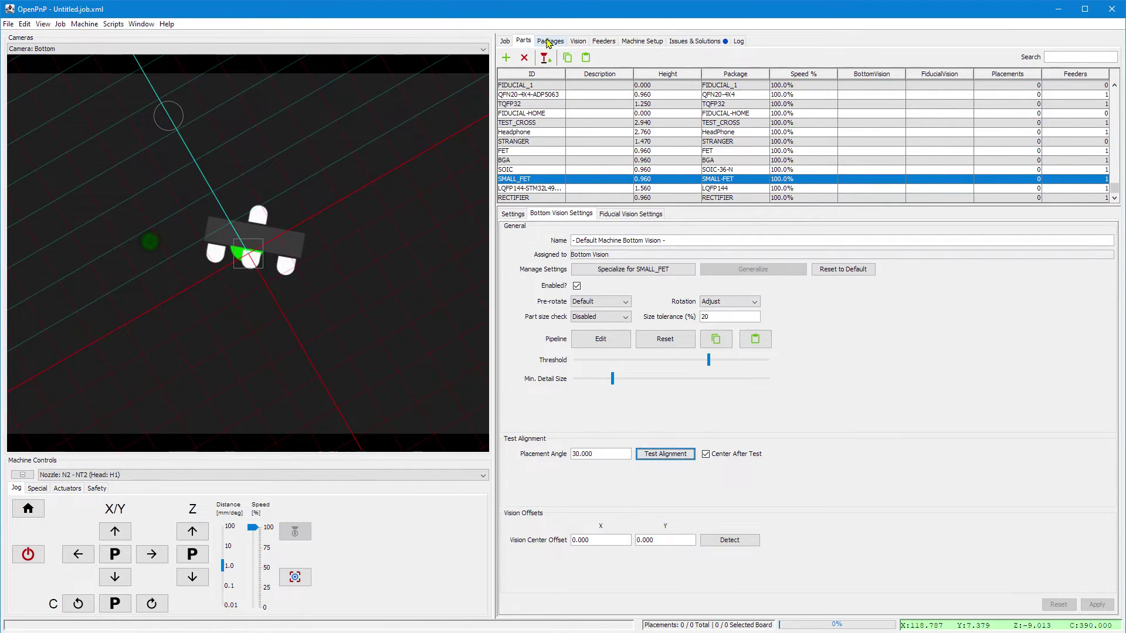
# Step: Set SMALL-FET compositing to Automatic with Max. Pick Tolerance 0.250, yielding a 2-shot Trapezoid
pyautogui.click(550, 42)
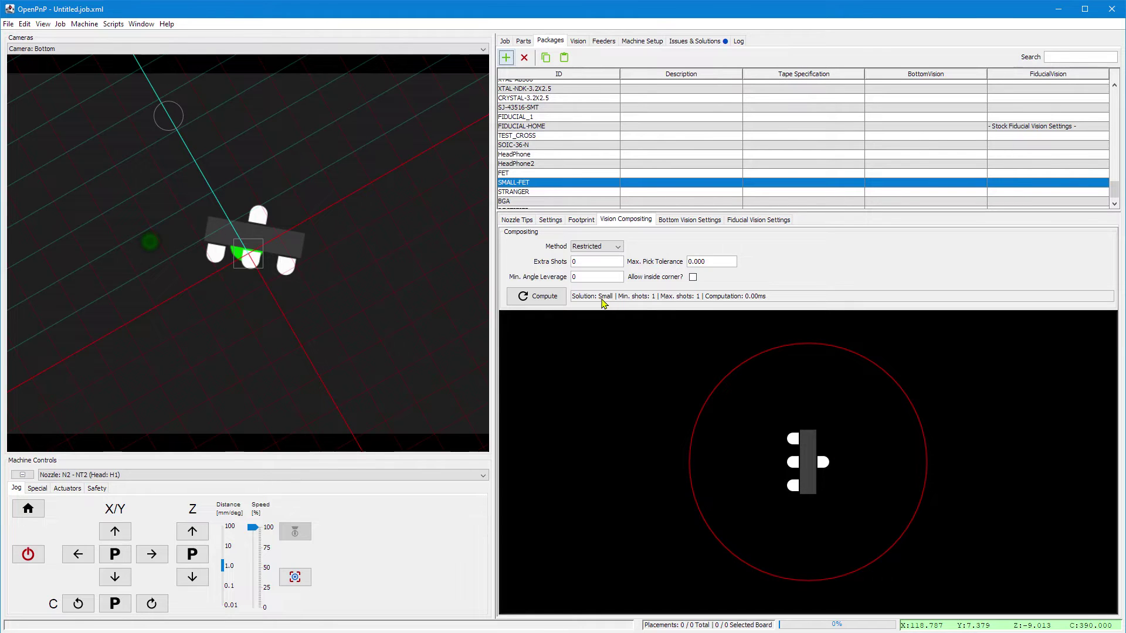
pyautogui.click(600, 249)
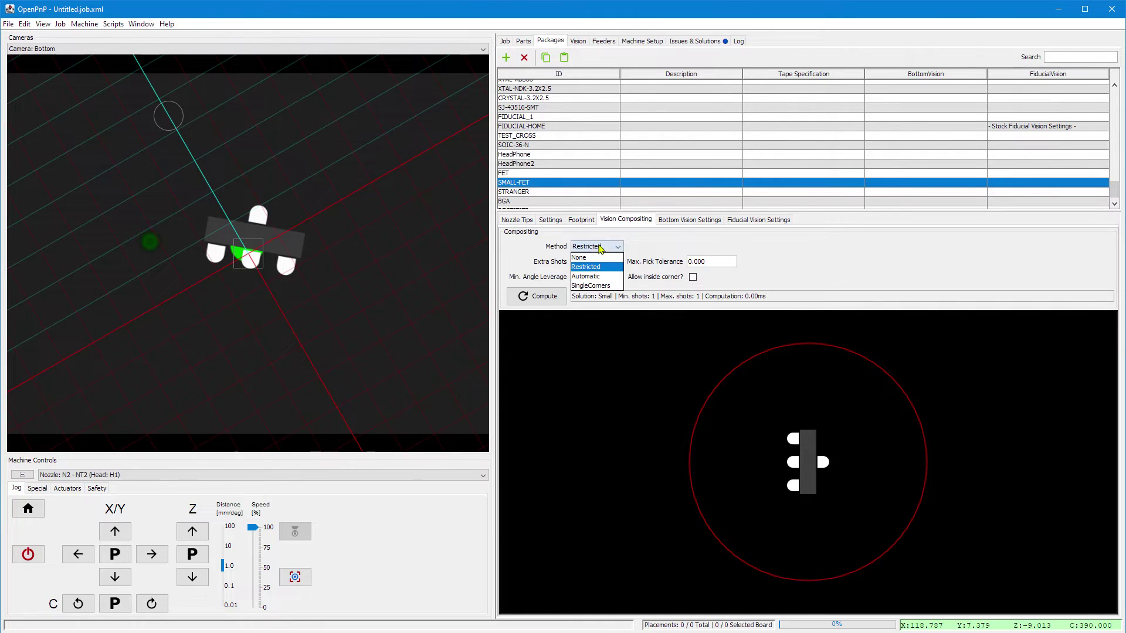
pyautogui.click(593, 276)
pyautogui.click(539, 298)
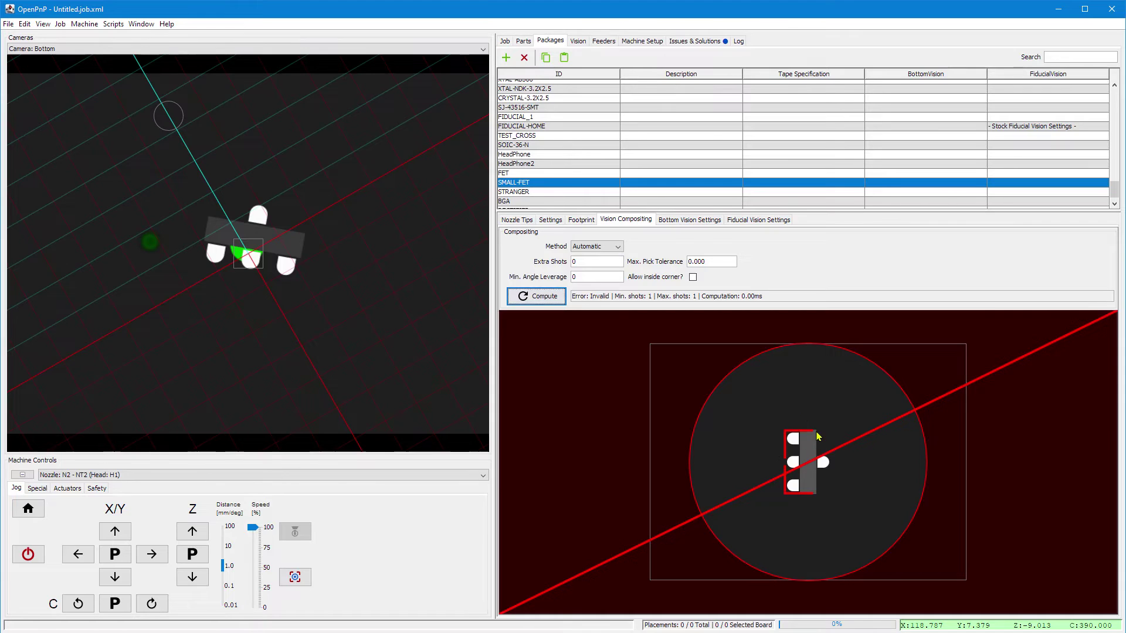
pyautogui.click(712, 263)
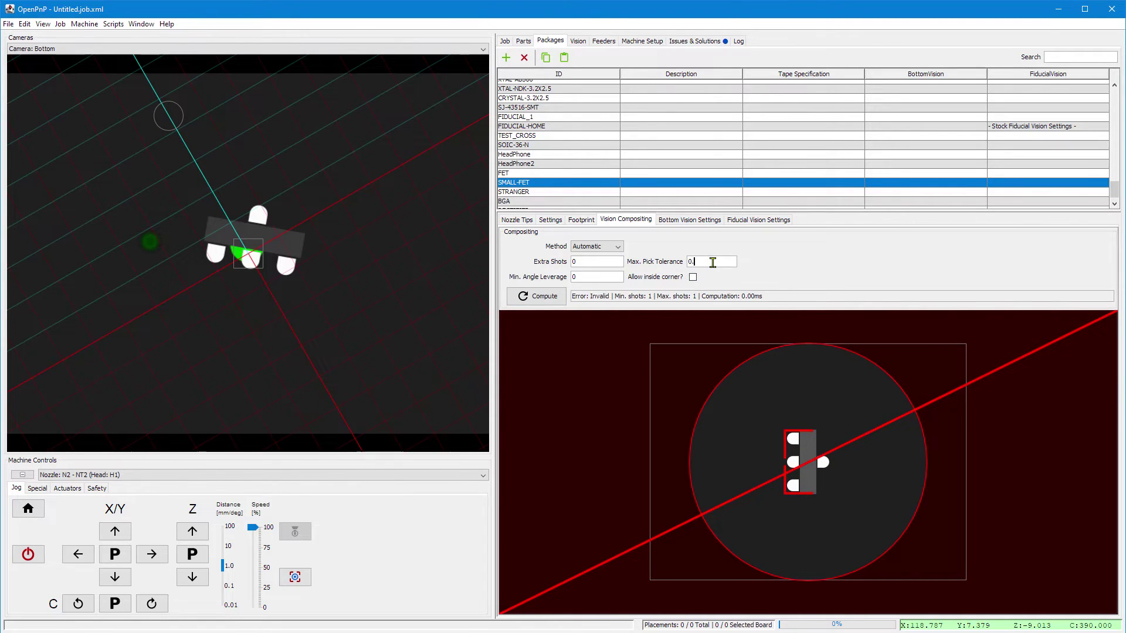
pyautogui.click(529, 298)
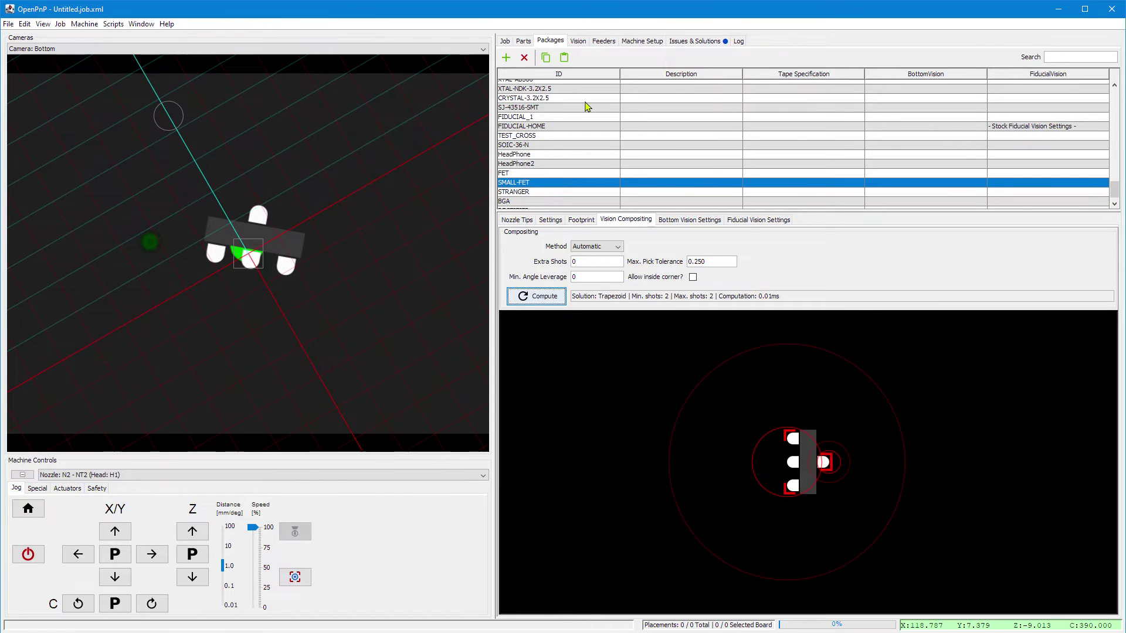
pyautogui.click(523, 41)
# Step: Pick and test-align SMALL_FET, then TQFP32, at the 30° placement angle
pyautogui.click(543, 59)
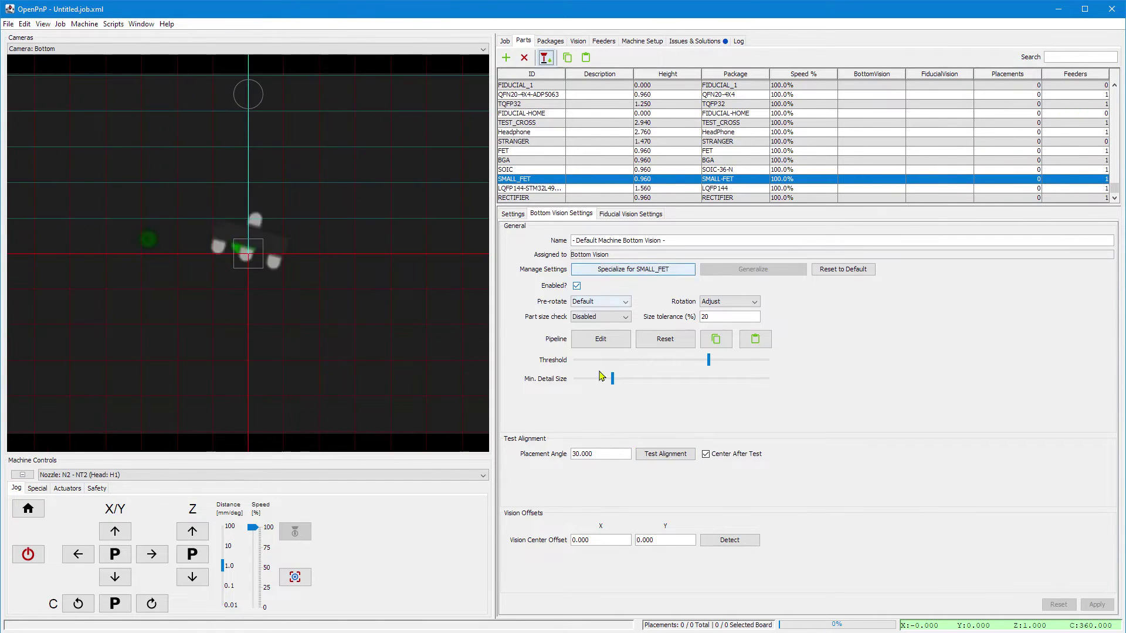
pyautogui.click(667, 457)
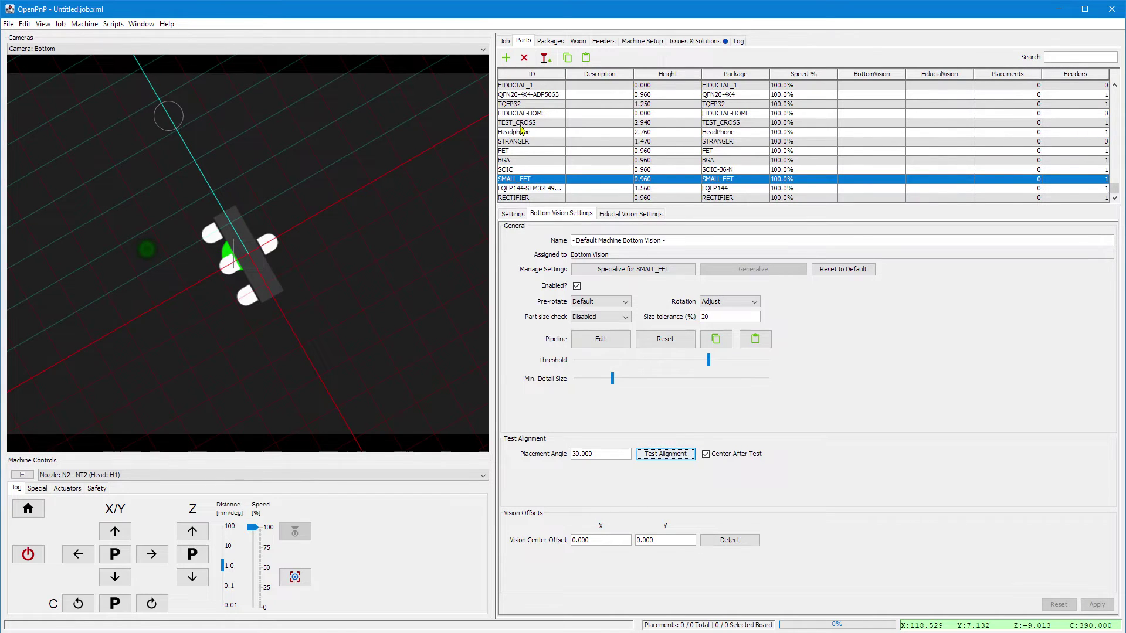
pyautogui.click(516, 104)
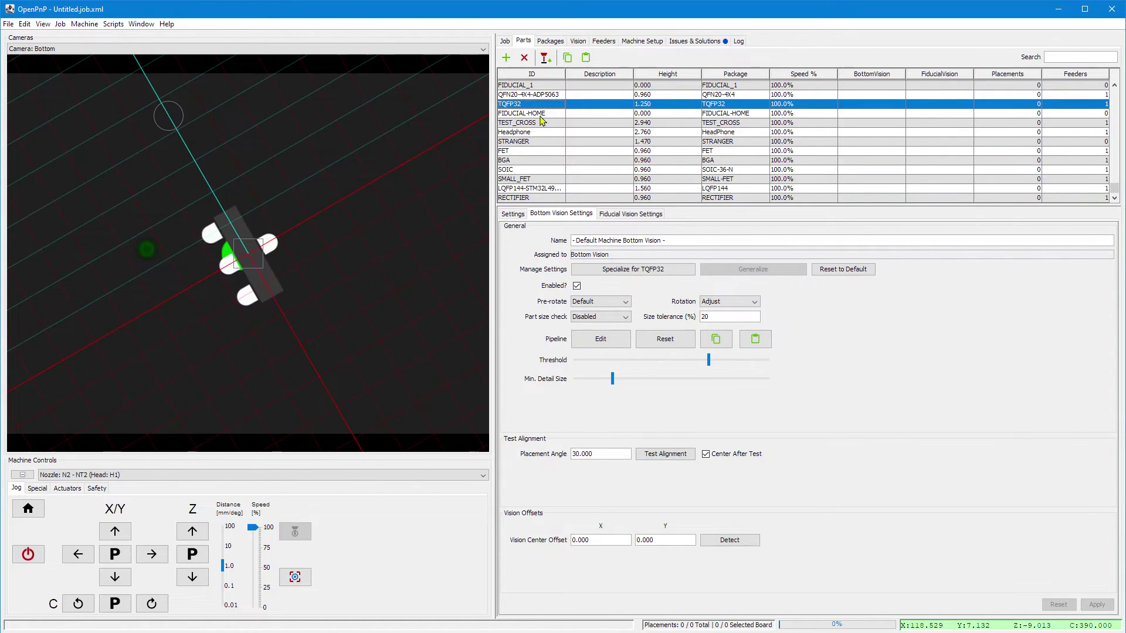
pyautogui.click(544, 59)
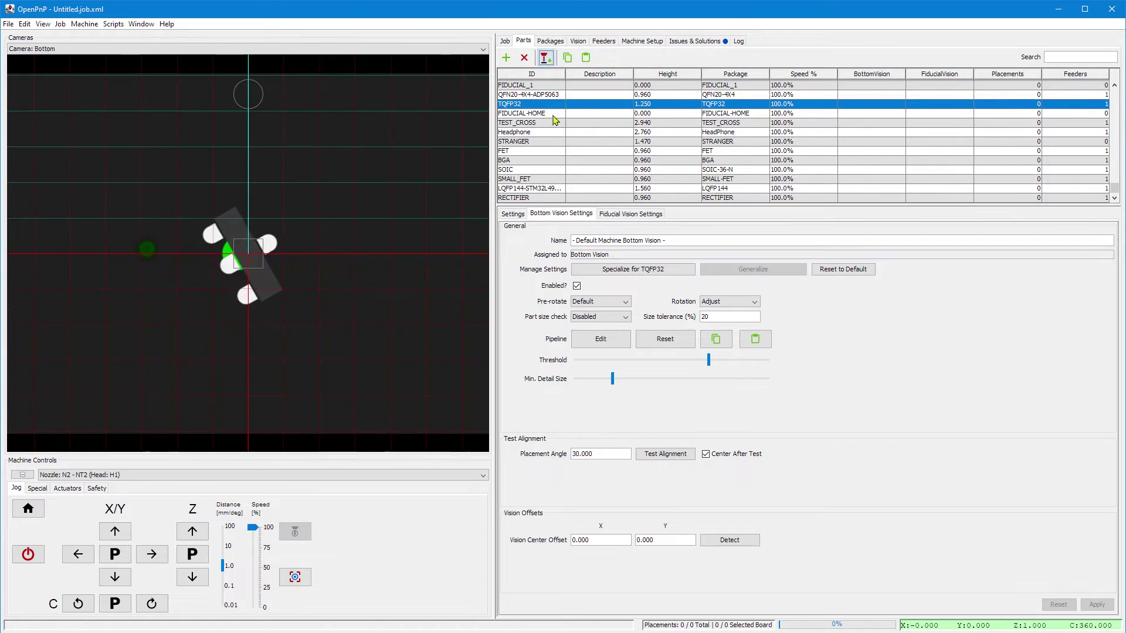
pyautogui.click(662, 454)
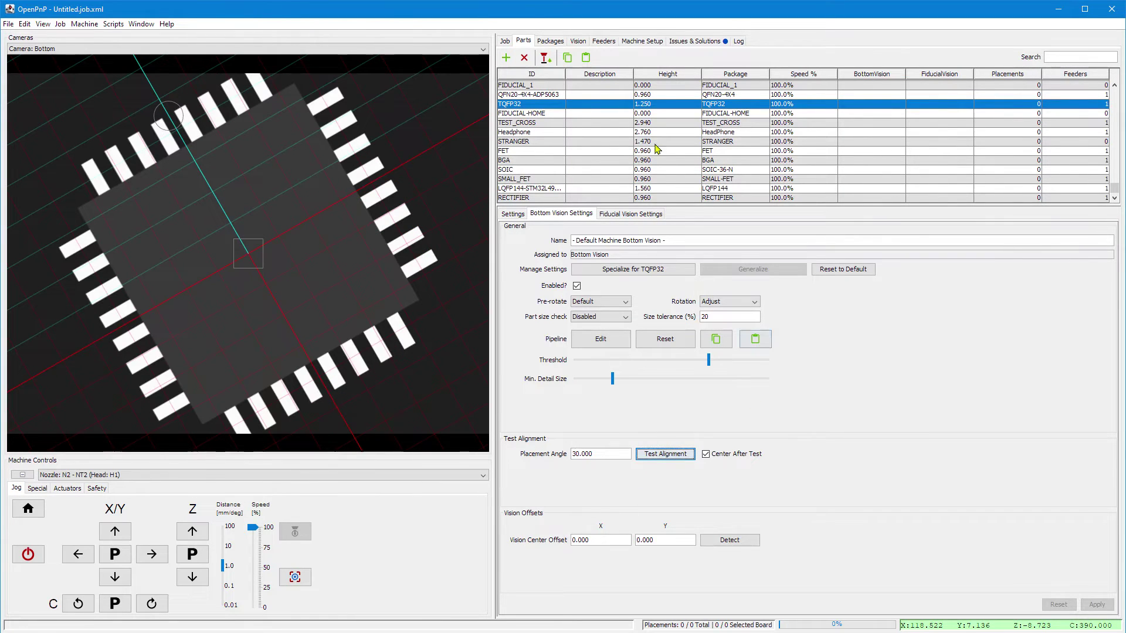
# Step: Pick the TEST_CROSS part and test-align it at 30°
pyautogui.click(526, 125)
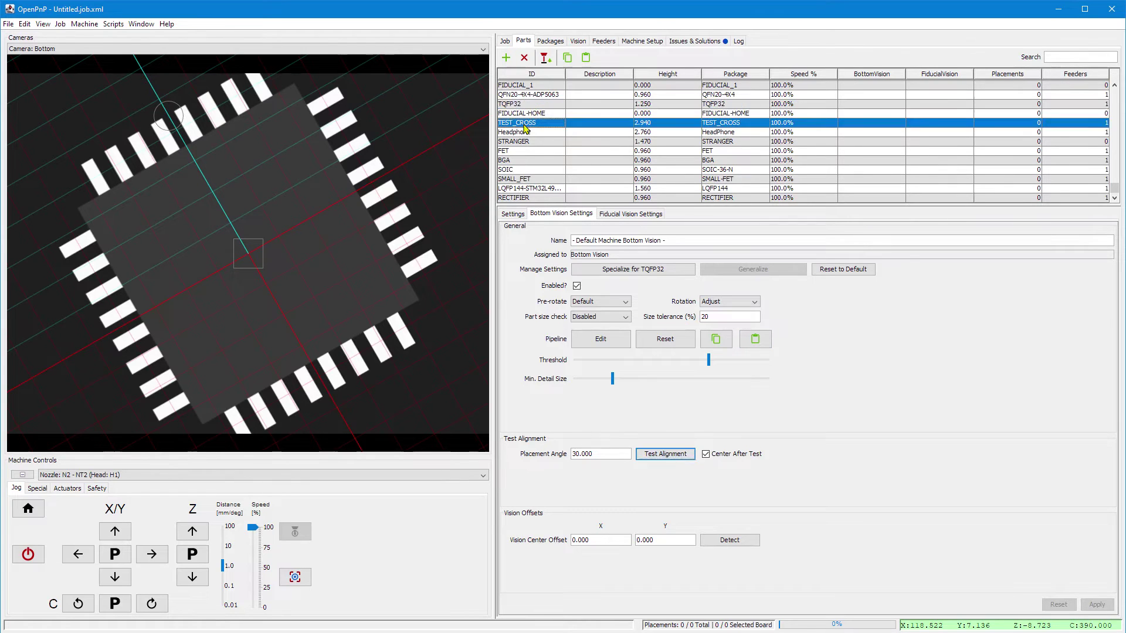
pyautogui.click(545, 58)
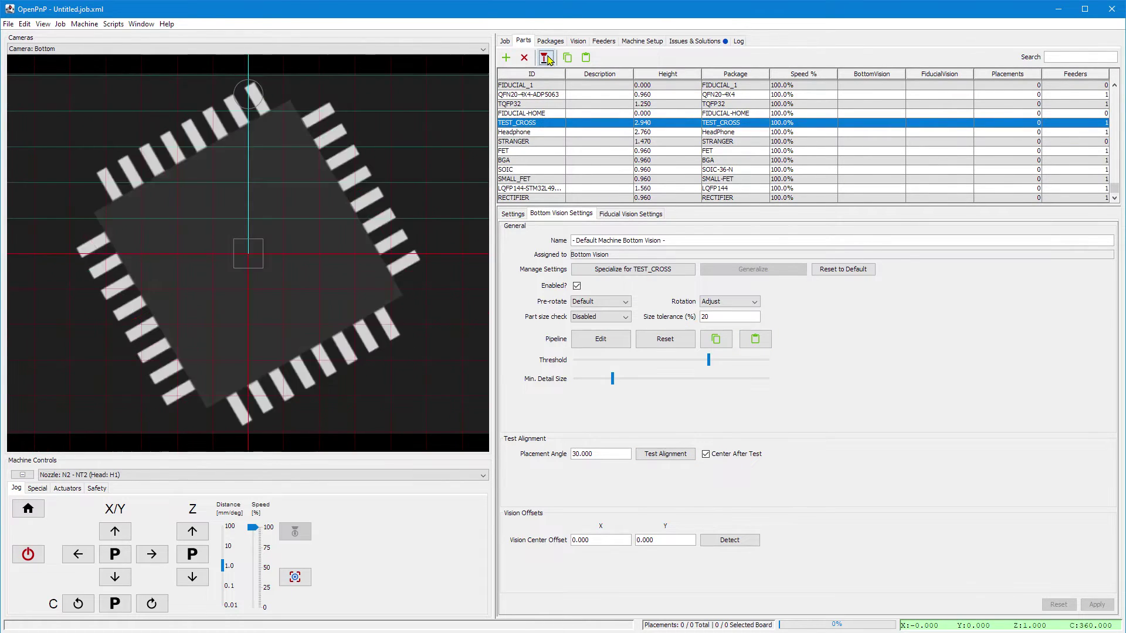
pyautogui.click(654, 456)
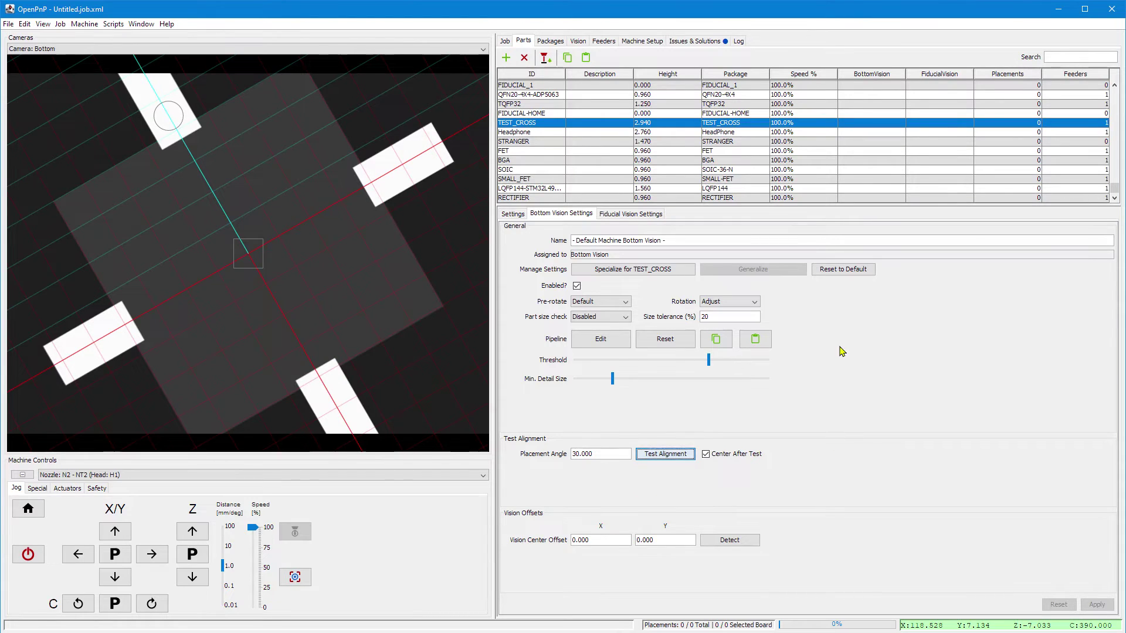
# Step: Check the Headphone package's vision compositing, then pick and test-align Headphone at 30°
pyautogui.click(524, 133)
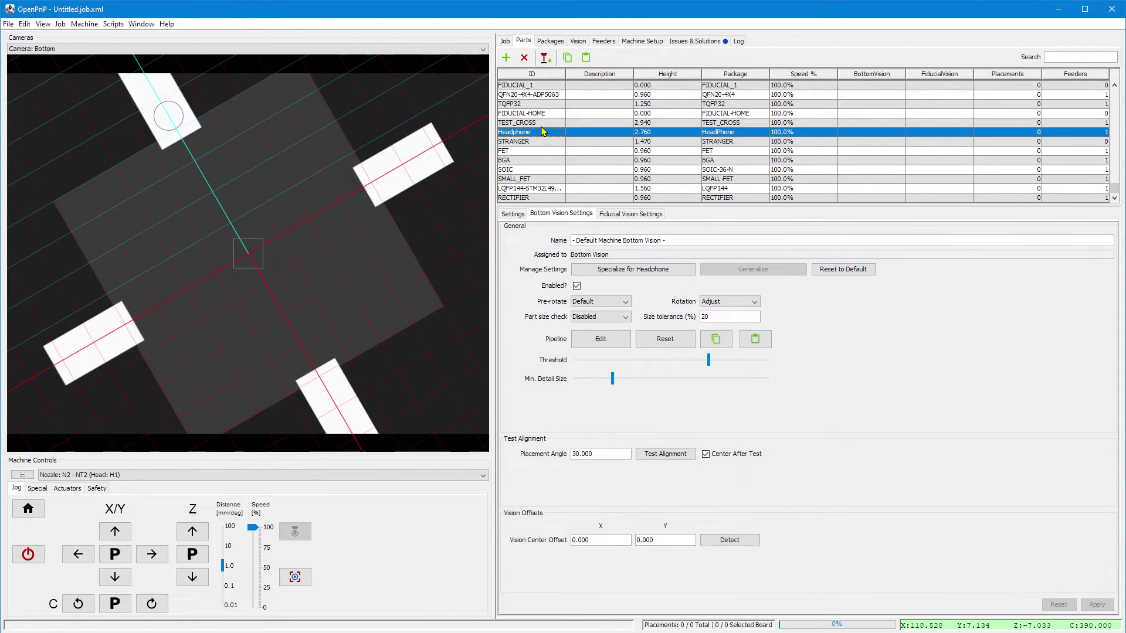
pyautogui.click(550, 41)
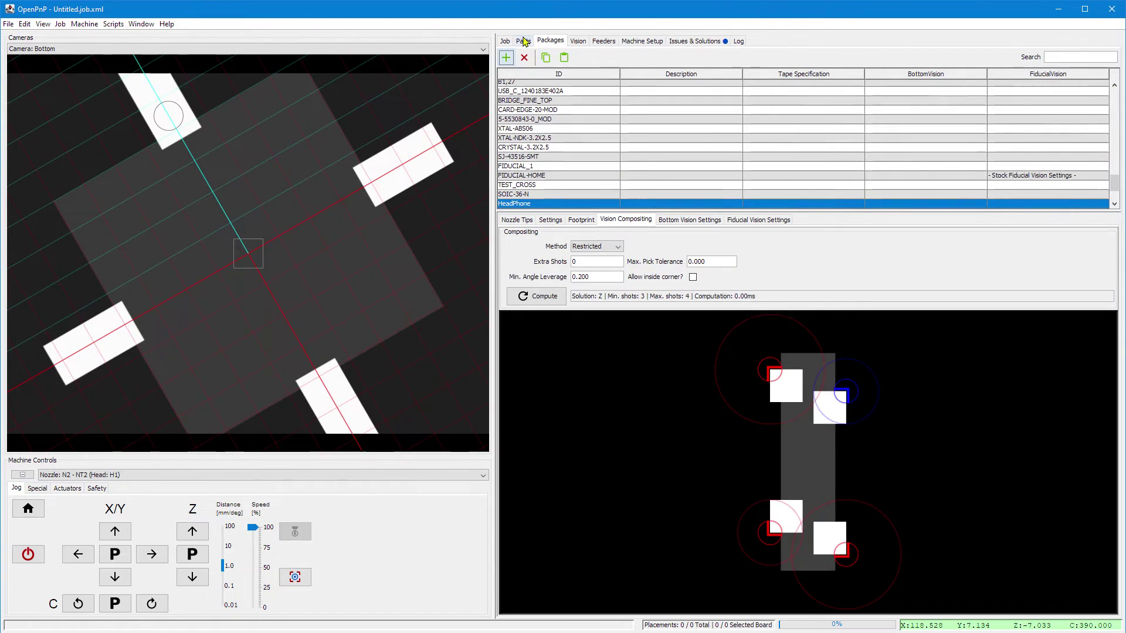
pyautogui.click(523, 41)
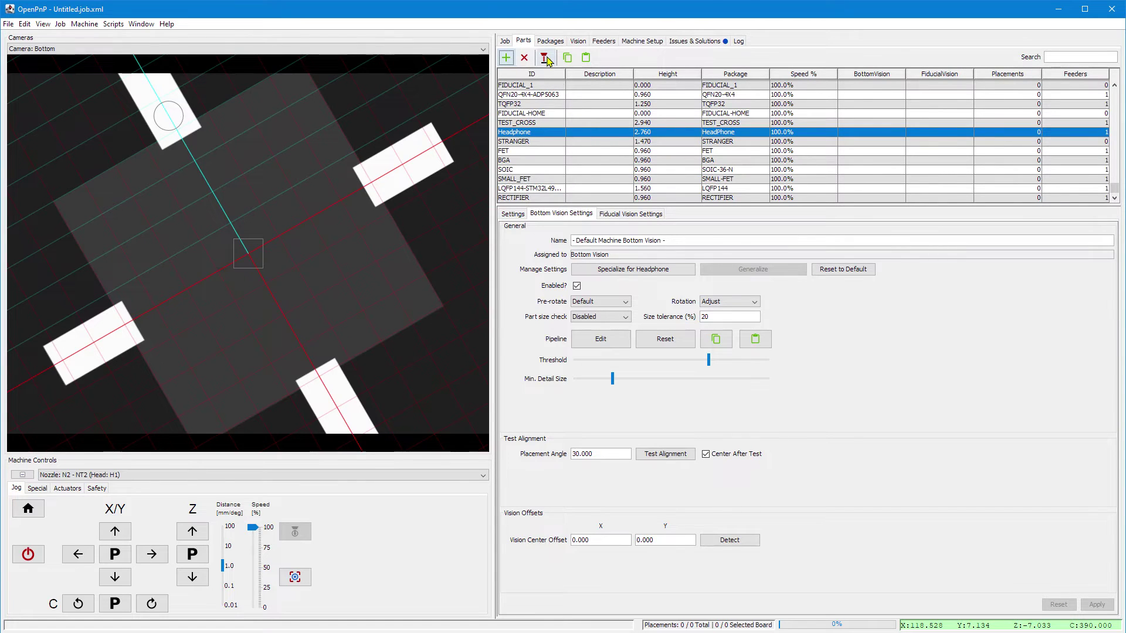
pyautogui.click(545, 57)
pyautogui.click(657, 454)
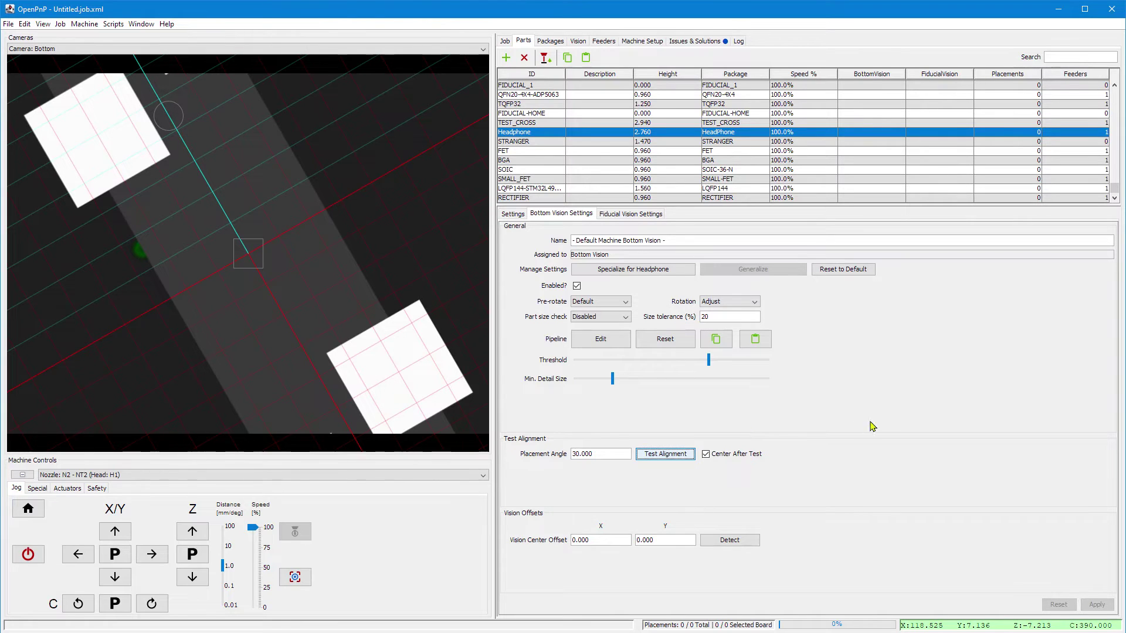
# Step: Set STRANGER's placement angle to 45, then pick and test-align it
pyautogui.click(539, 143)
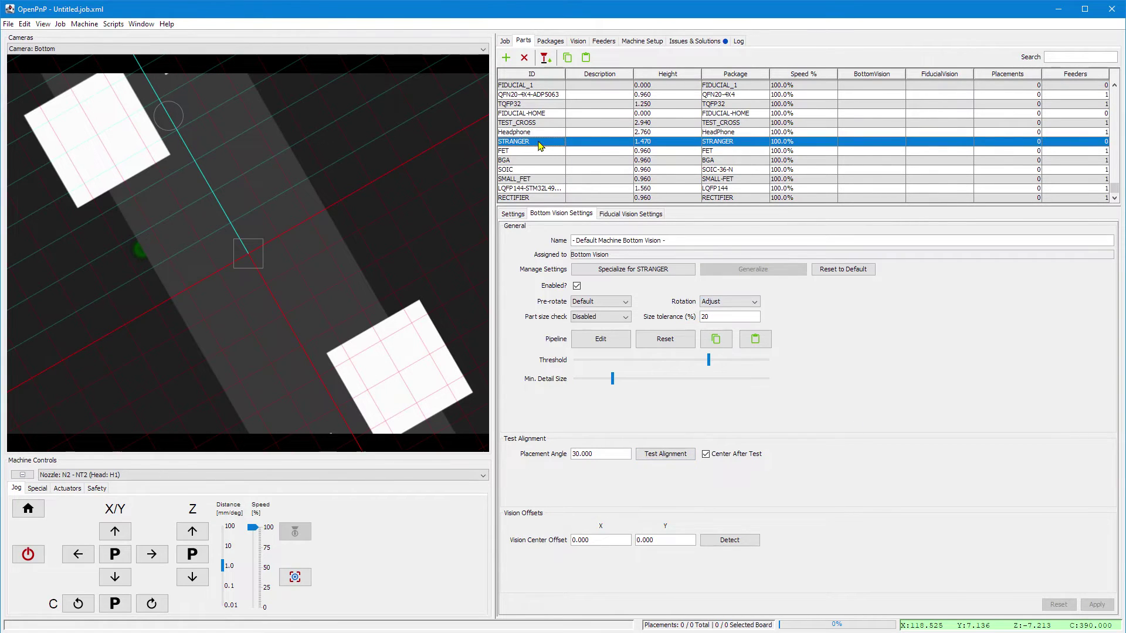
pyautogui.doubleClick(625, 453)
pyautogui.write('45')
pyautogui.press('Tab')
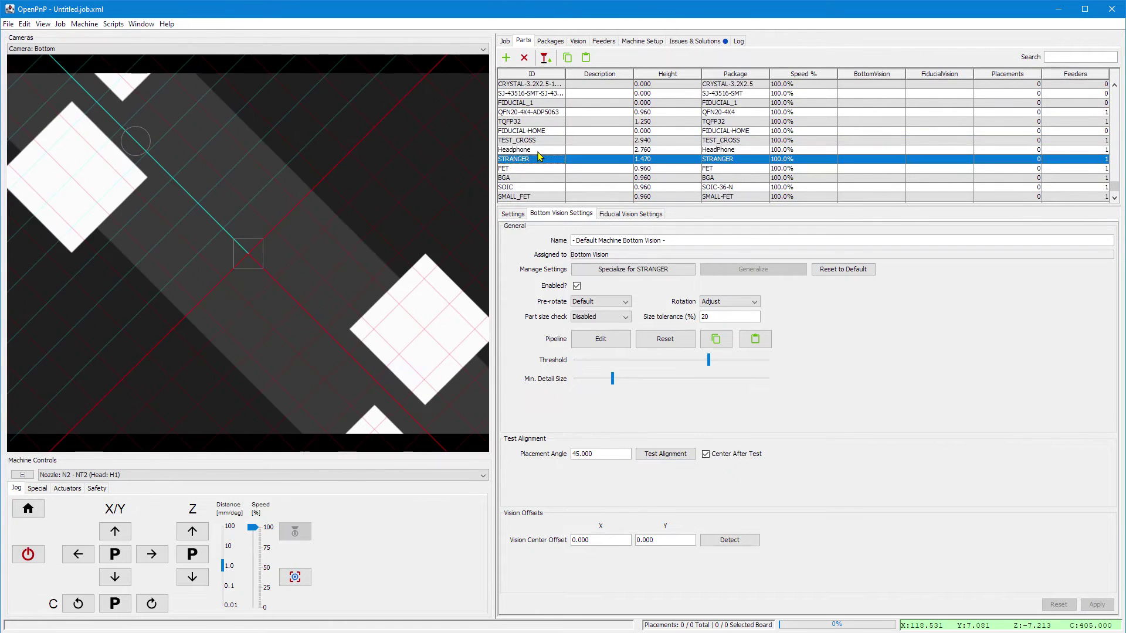
pyautogui.click(544, 58)
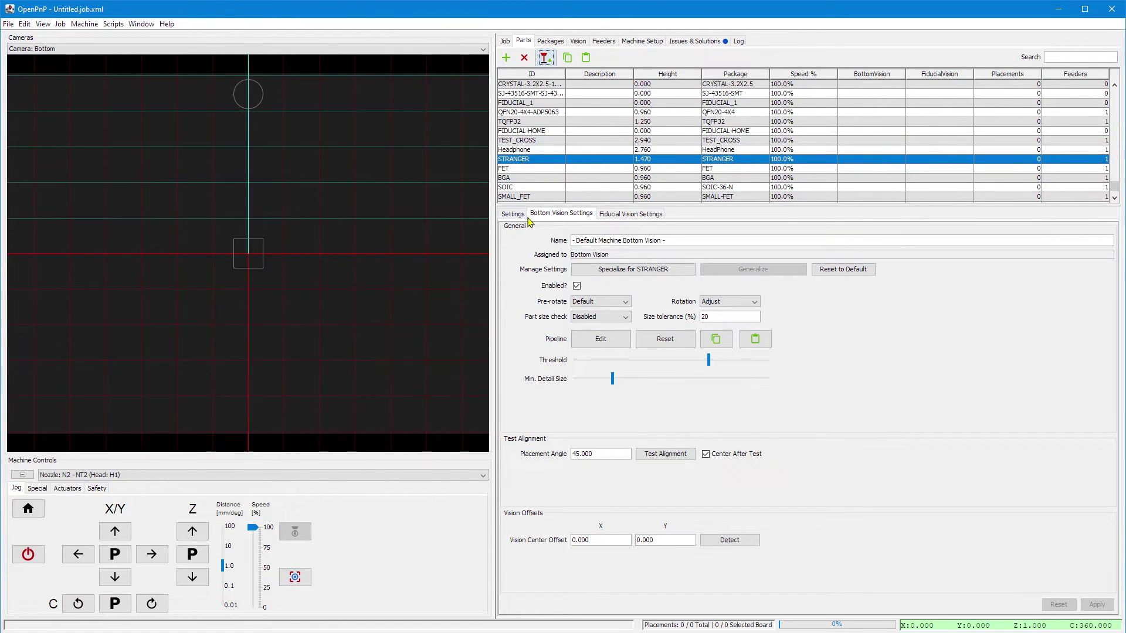
pyautogui.click(643, 456)
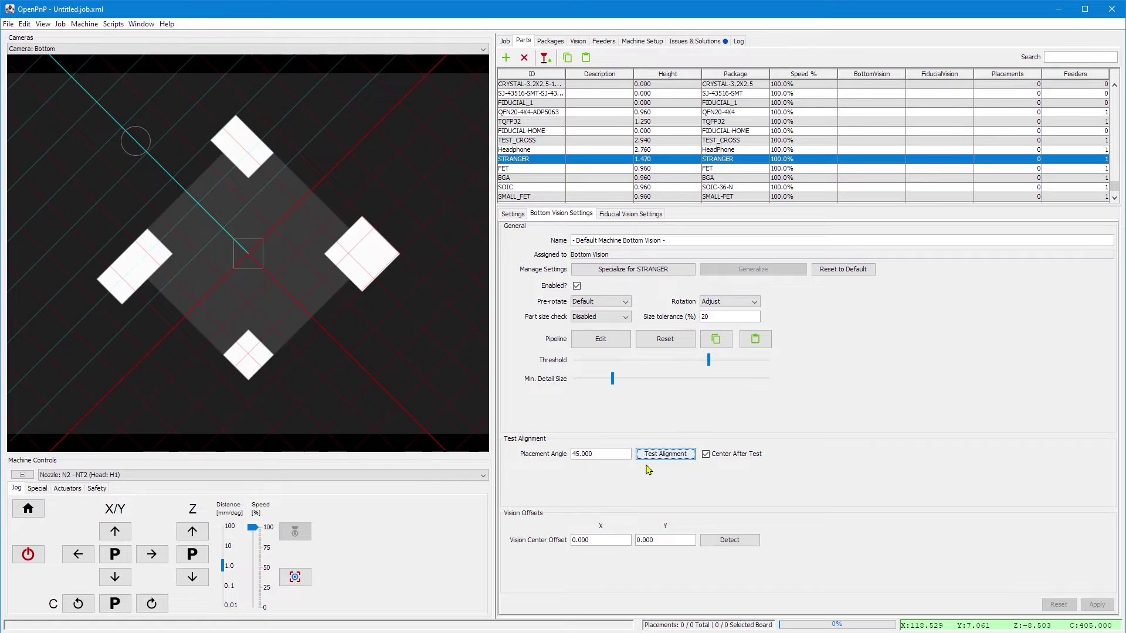
# Step: Review the vision compositing shots for the STRANGER and RECTIFIER packages
pyautogui.click(551, 41)
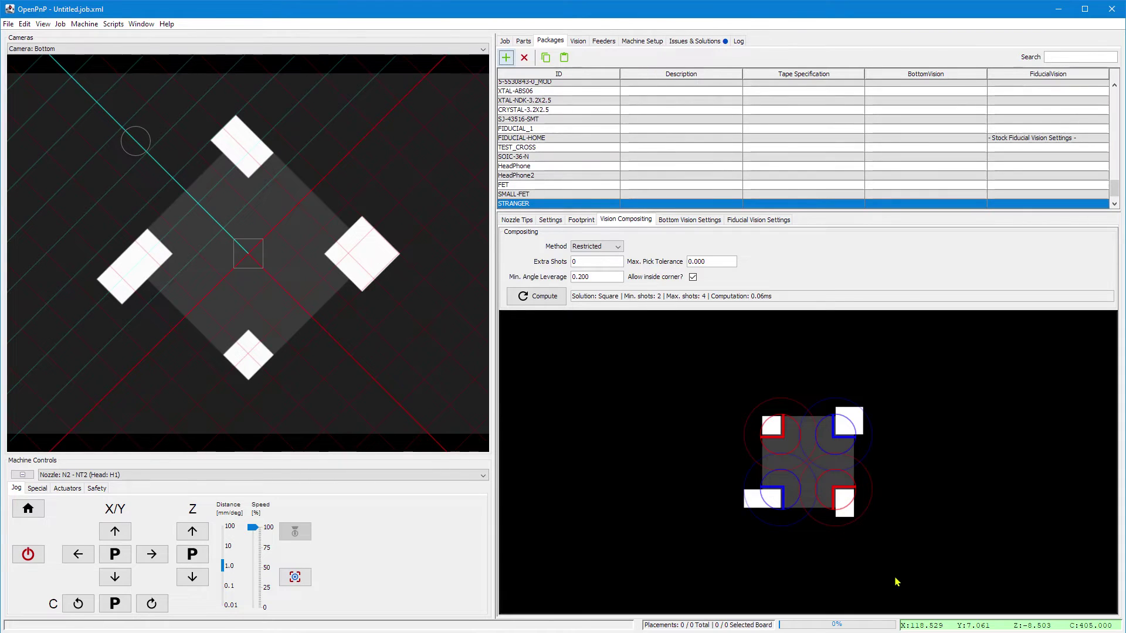
pyautogui.press('Down')
pyautogui.press('Down')
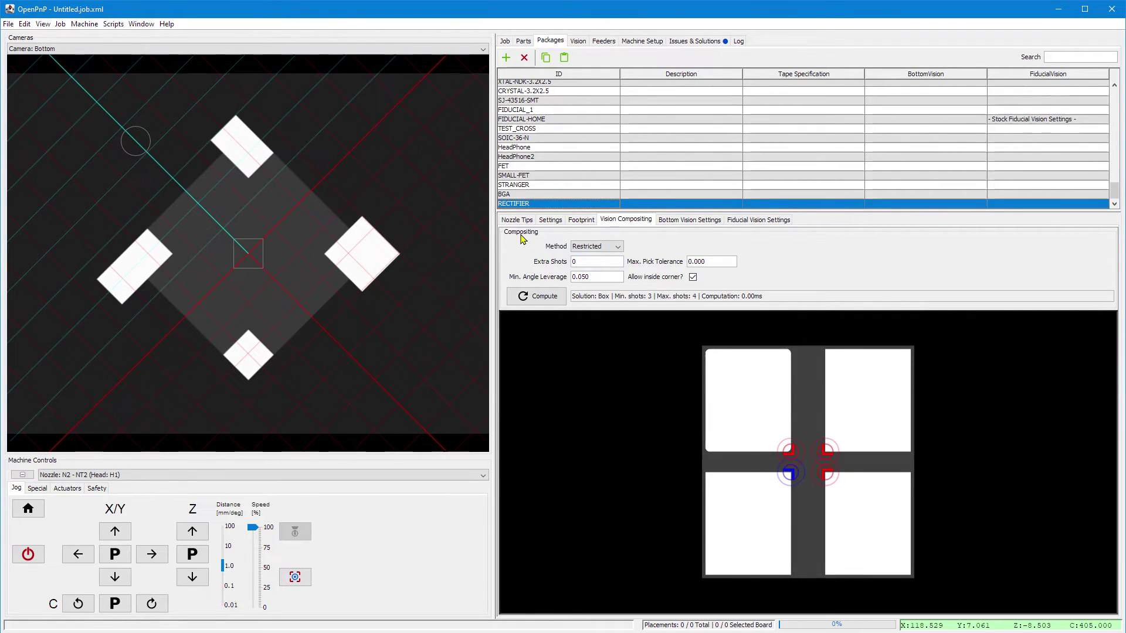
pyautogui.moveTo(800, 464)
# Step: Select RECTIFIER in the parts list, then pick and test-align it at 45°
pyautogui.click(523, 41)
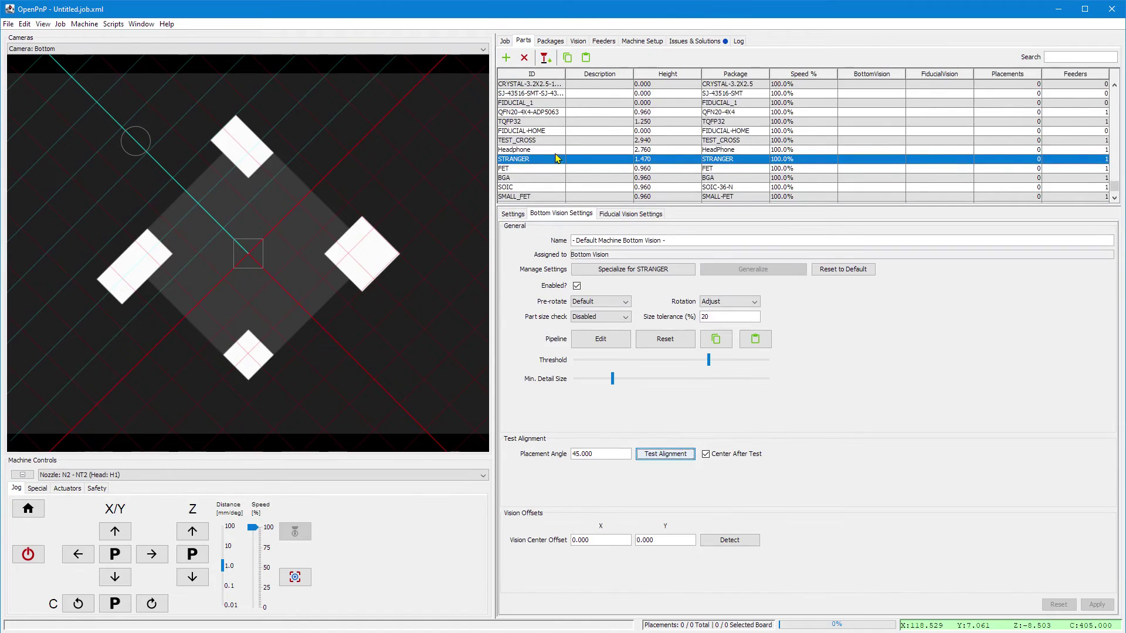
pyautogui.scroll(-1, 554, 177)
pyautogui.click(512, 198)
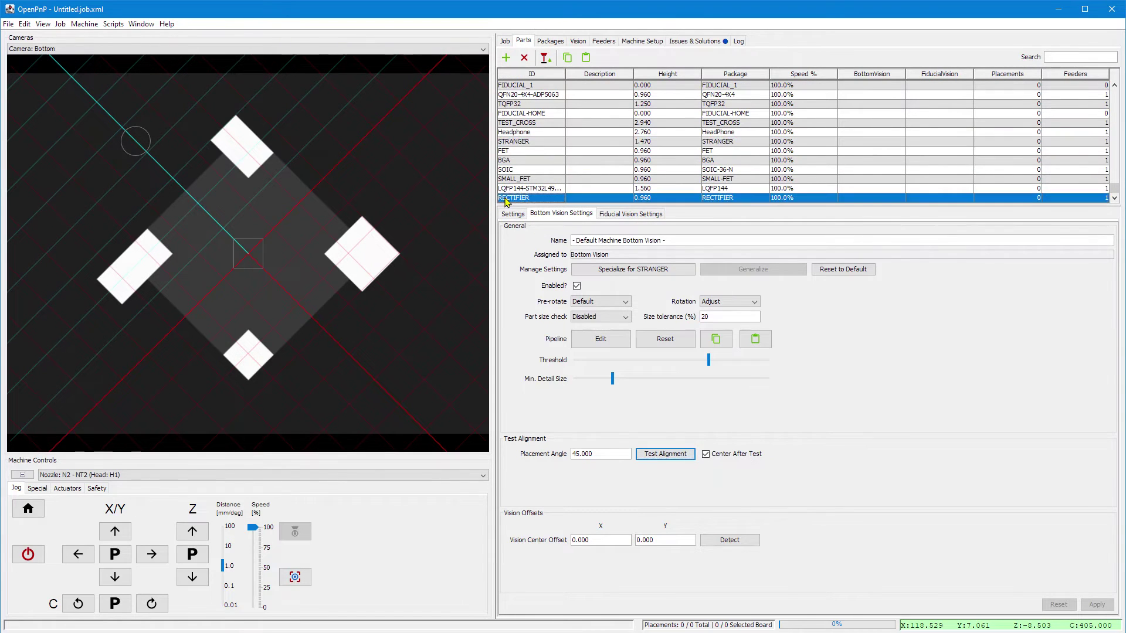
pyautogui.click(545, 58)
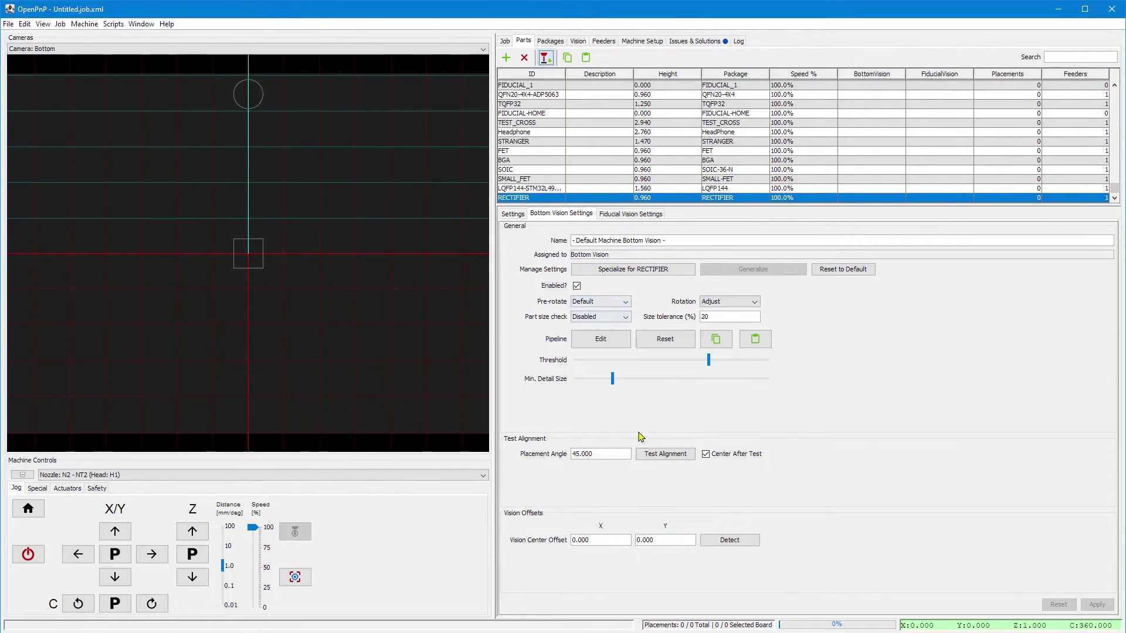
pyautogui.click(666, 455)
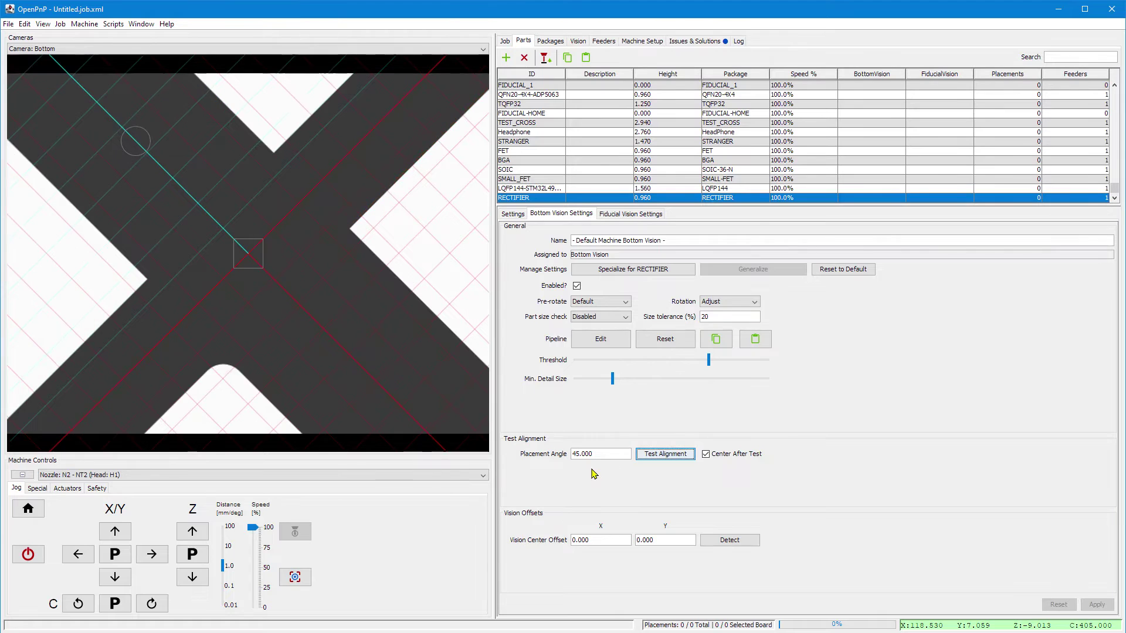
# Step: Re-run the RECTIFIER test alignment at a 0° placement angle
pyautogui.doubleClick(611, 454)
pyautogui.write('0')
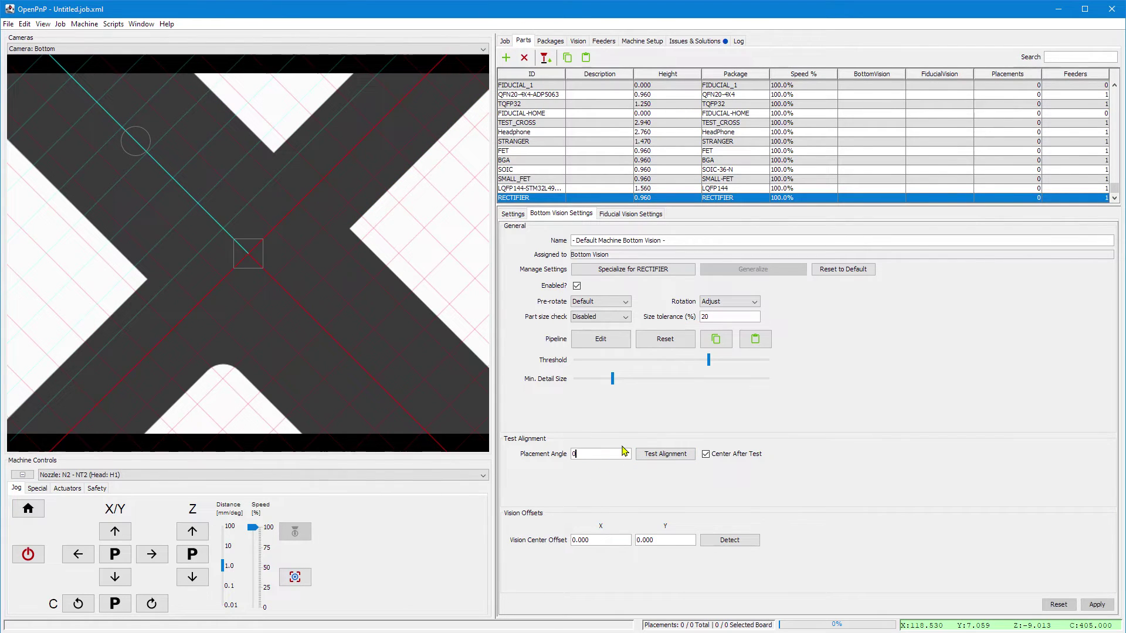
pyautogui.click(669, 456)
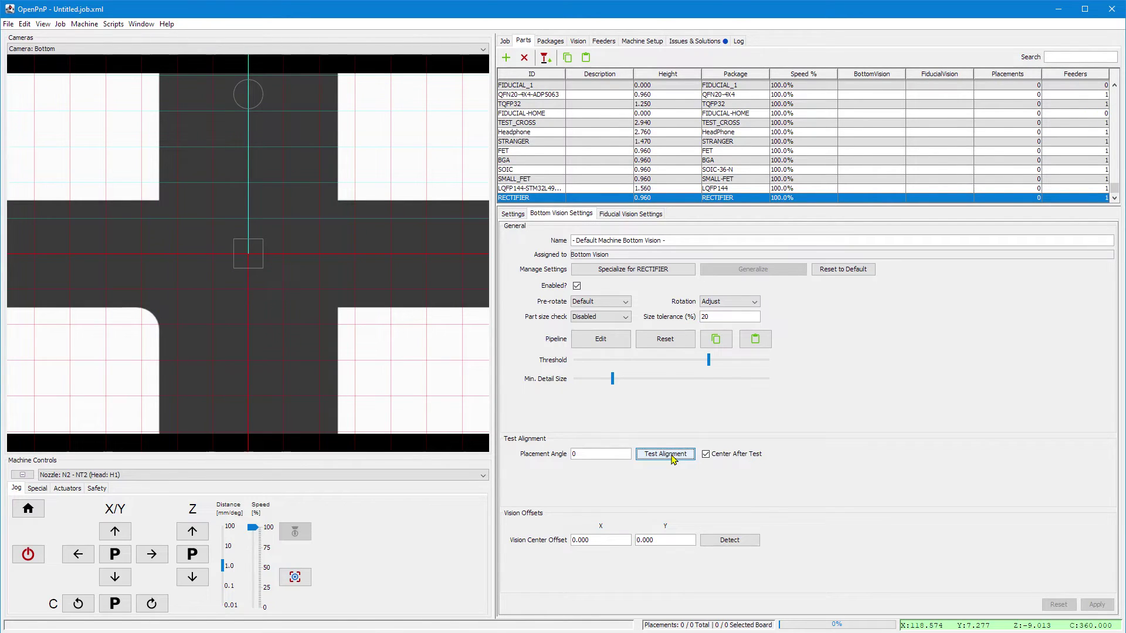
pyautogui.click(586, 94)
# Step: Pick and test-align QFN20-4X4-ADP5063, then view its single-shot QFN20-4X4 compositing
pyautogui.click(545, 57)
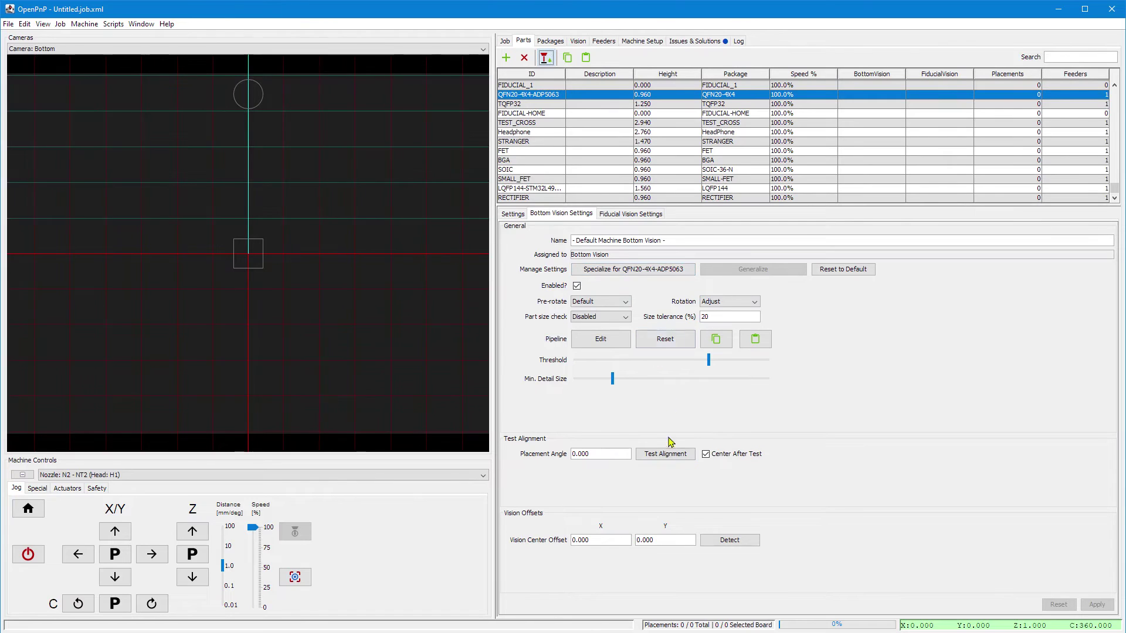
pyautogui.click(669, 453)
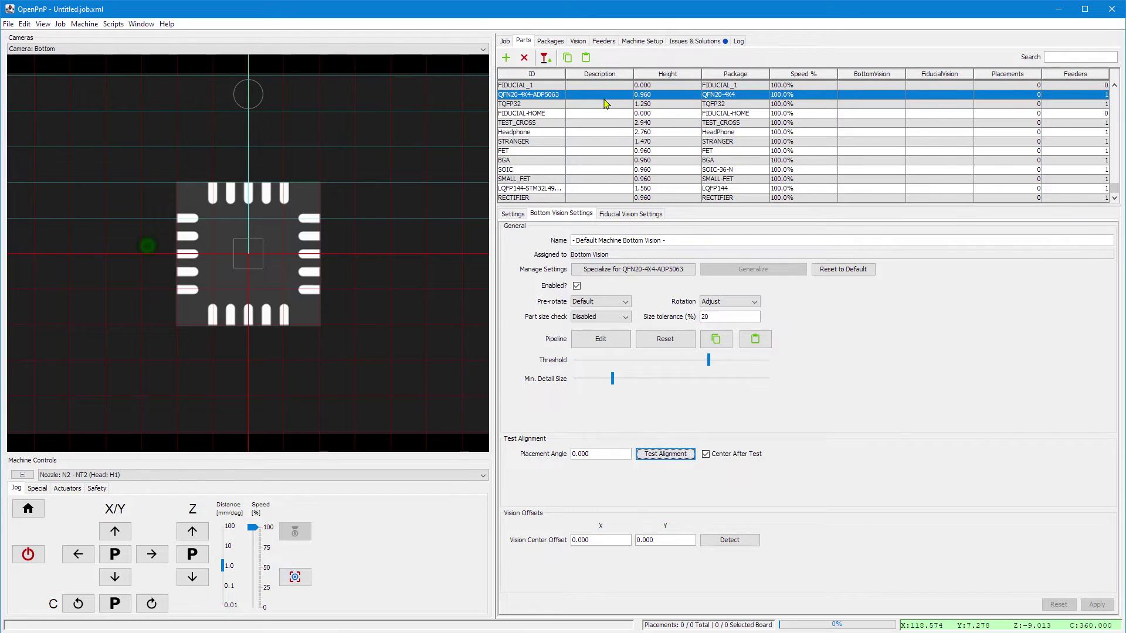
pyautogui.click(551, 41)
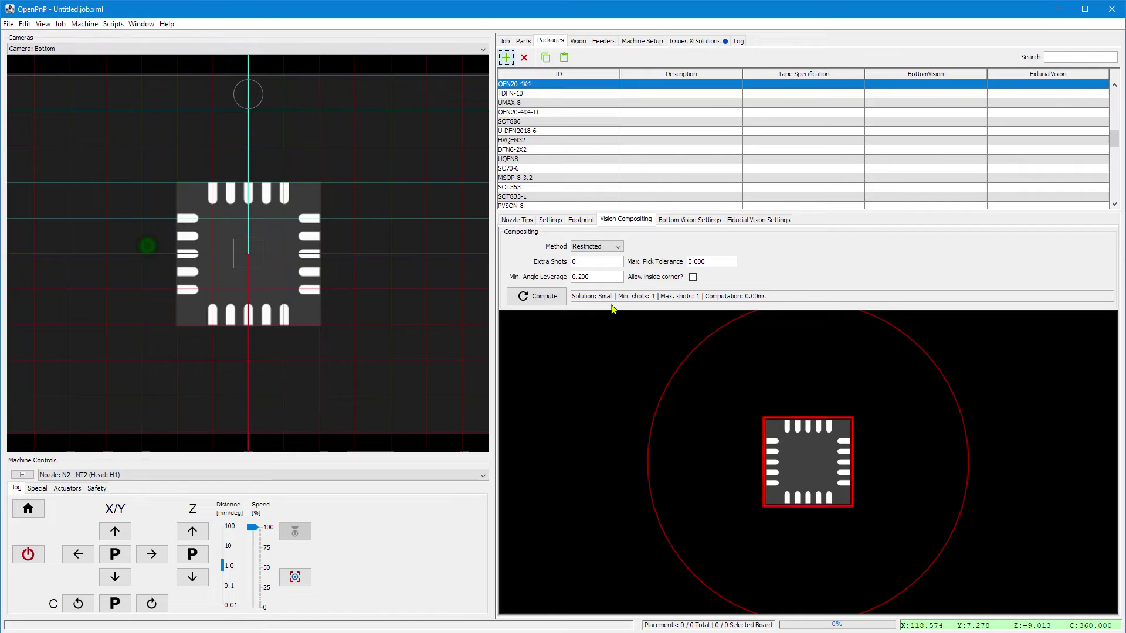
# Step: Switch QFN20-4X4 compositing to SingleCorners, recompute the solution, and test the part again
pyautogui.click(600, 247)
pyautogui.click(592, 285)
pyautogui.click(550, 297)
pyautogui.click(549, 297)
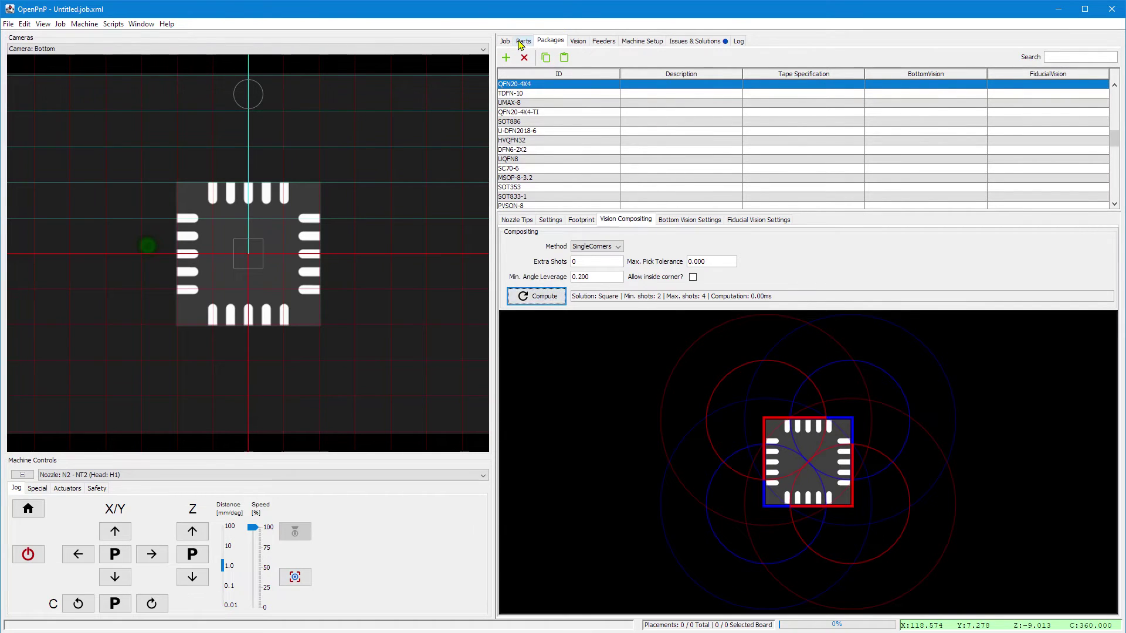
pyautogui.click(521, 41)
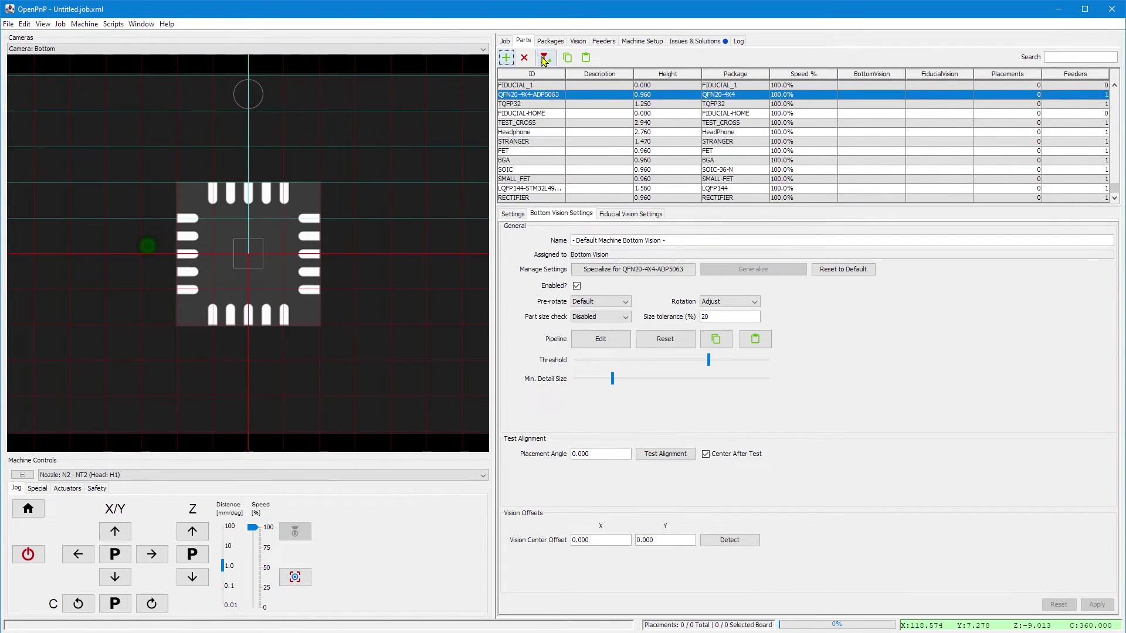
pyautogui.click(647, 456)
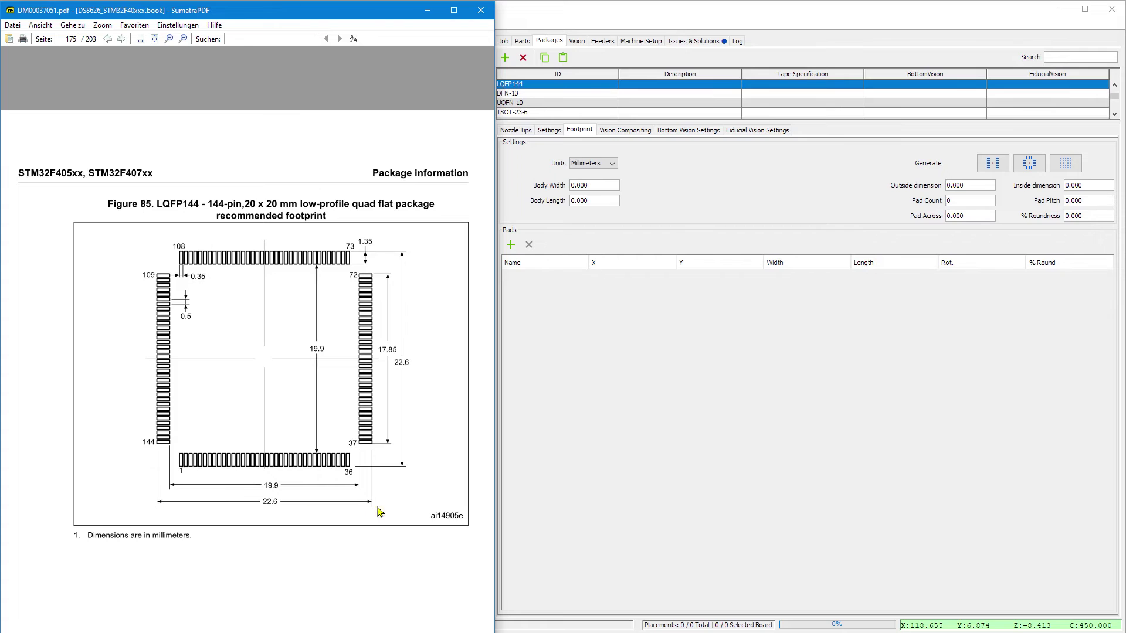
# Step: Enter the LQFP144 outside dimension 22.6 and inside dimension 19.9 from the datasheet
pyautogui.click(960, 185)
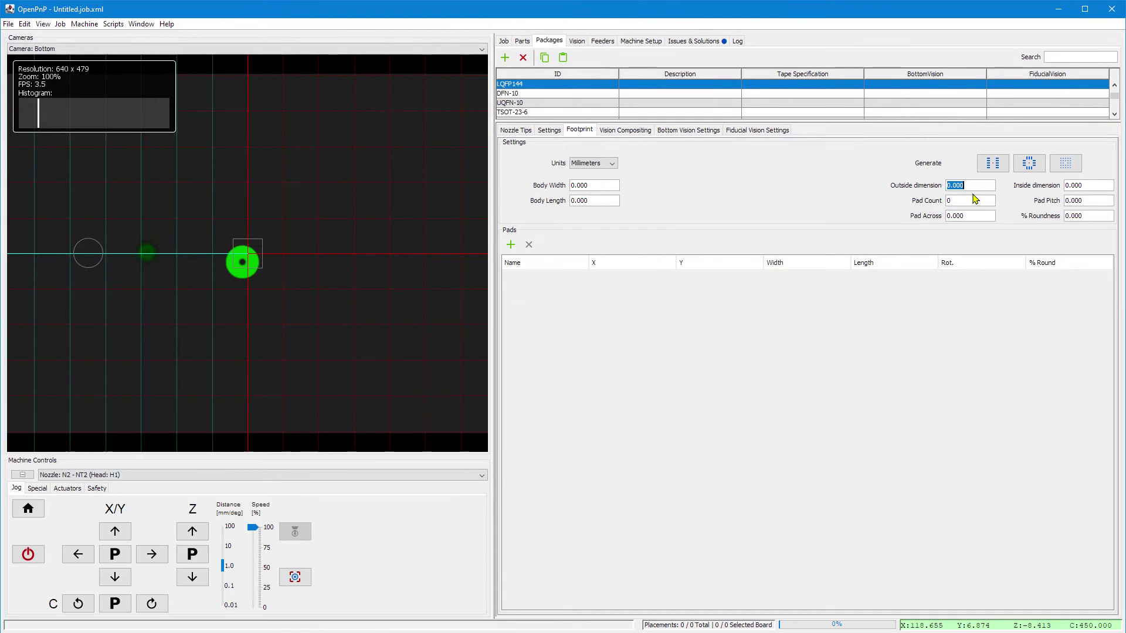
pyautogui.write('22.6')
pyautogui.press('Tab')
pyautogui.hotkey('alt', 'Tab')
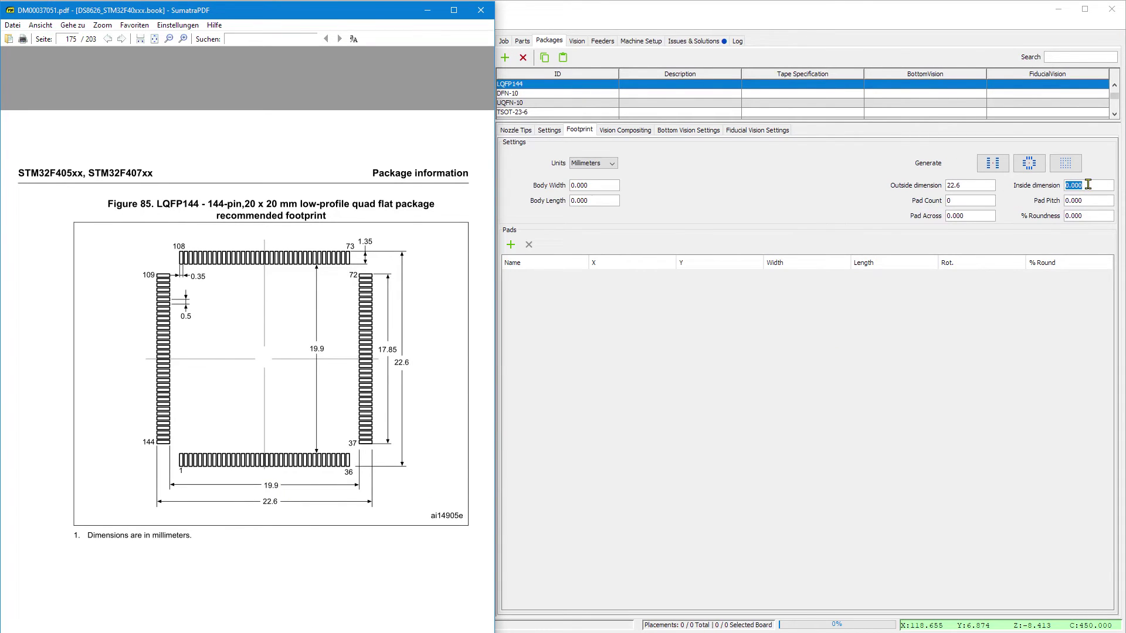
pyautogui.hotkey('alt', 'Tab')
pyautogui.write('19.')
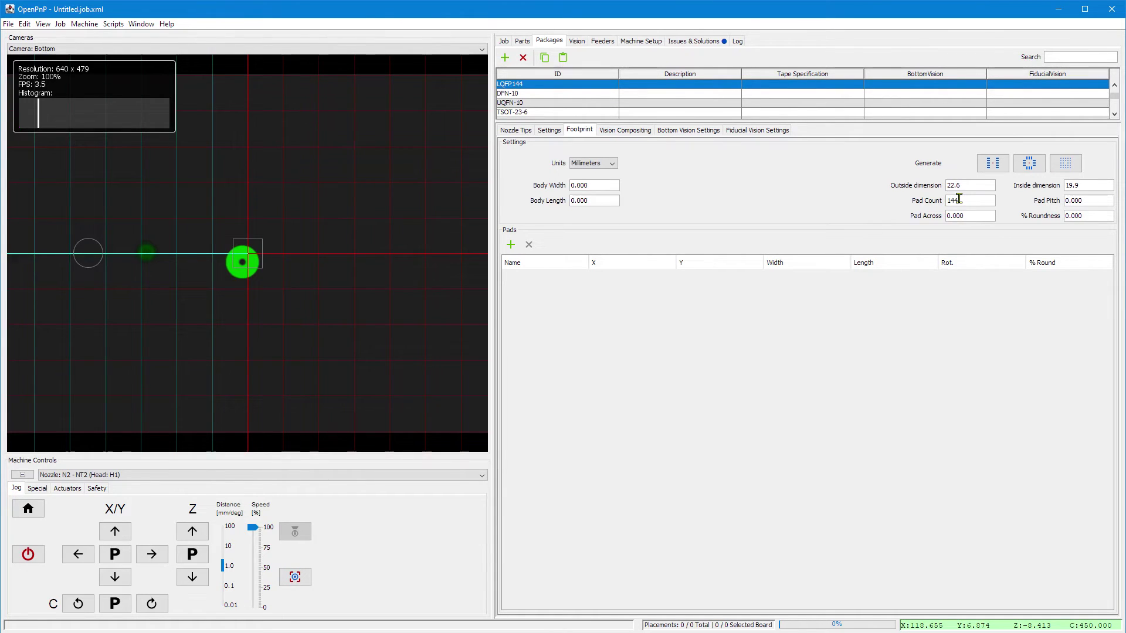
pyautogui.hotkey('alt', 'Tab')
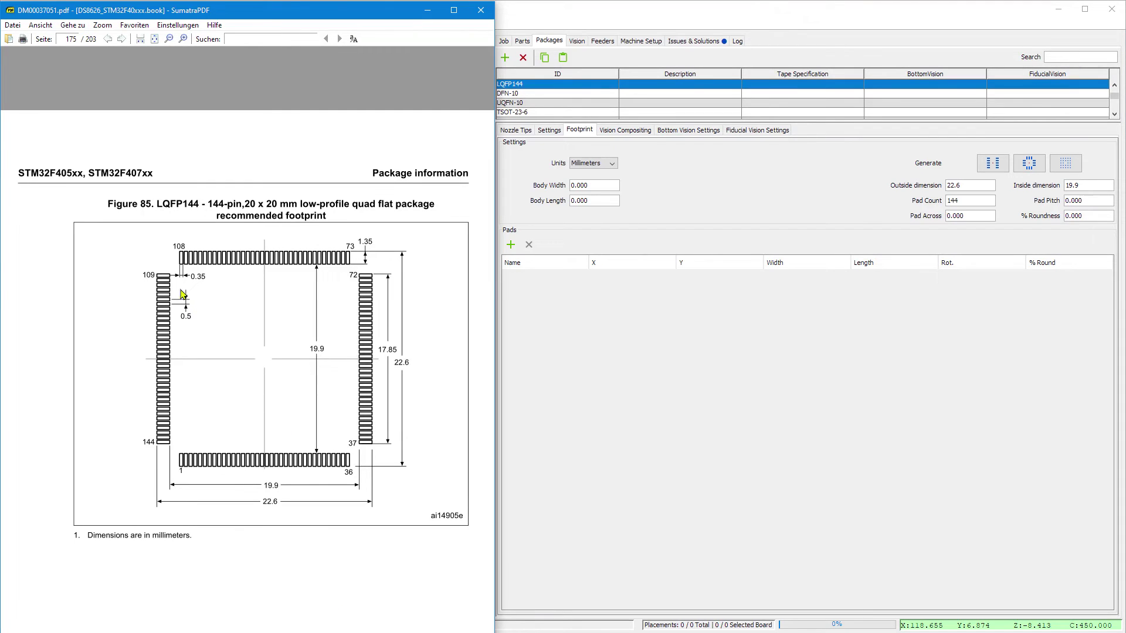
# Step: Set pitch 0.5, pad across 0.35 and roundness, then generate the 144 quad pads
pyautogui.tripleClick(1086, 200)
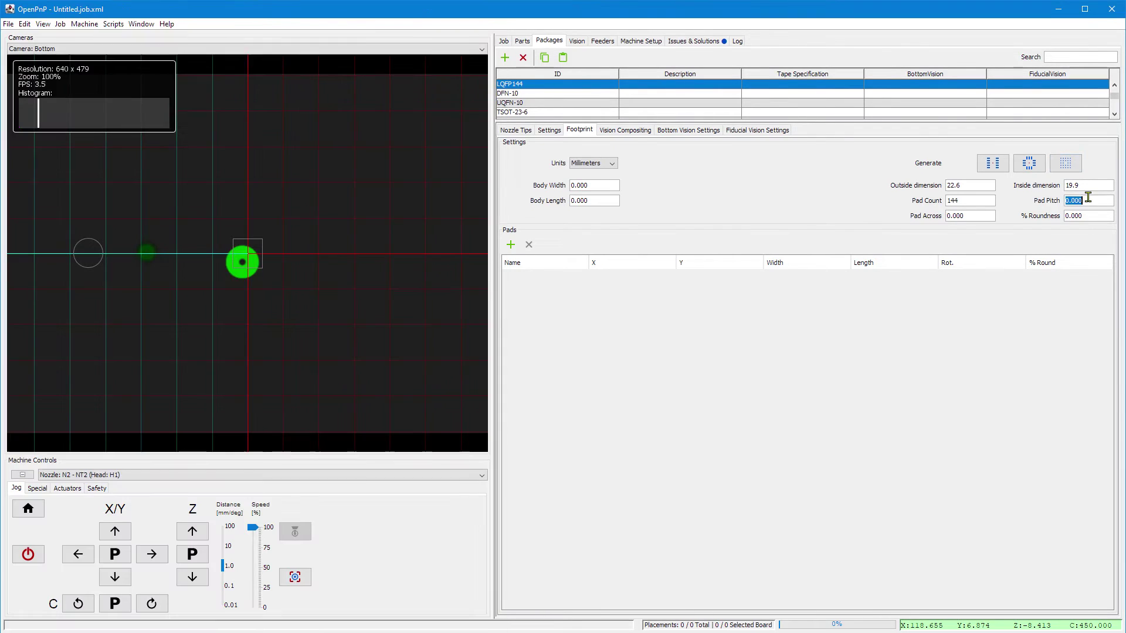
pyautogui.write('0.5')
pyautogui.tripleClick(967, 215)
pyautogui.hotkey('alt', 'Tab')
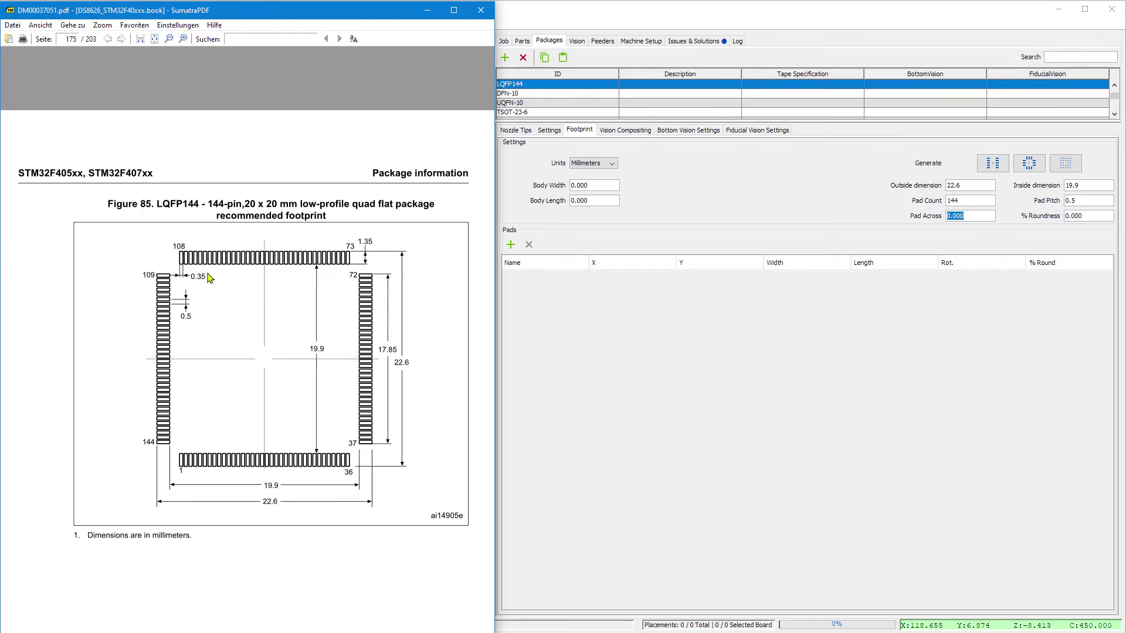
pyautogui.hotkey('alt', 'Tab')
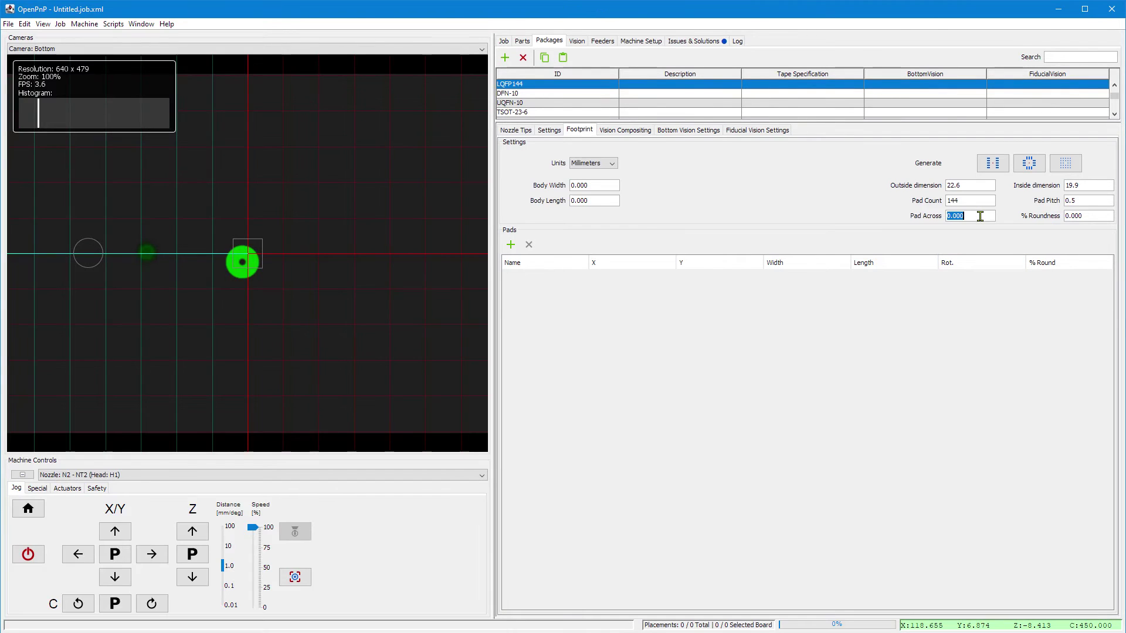
pyautogui.write('0.35')
pyautogui.click(1094, 215)
pyautogui.write('1')
pyautogui.click(1028, 169)
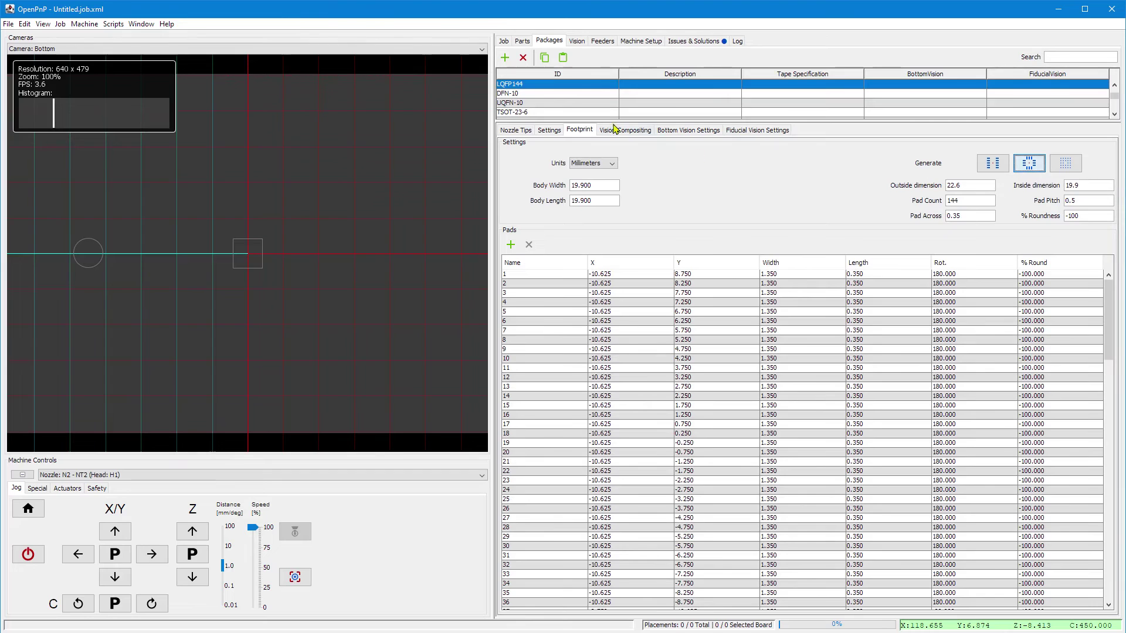
# Step: Review the LQFP144 corner-shot compositing plan, then pick and test-align the part
pyautogui.click(621, 130)
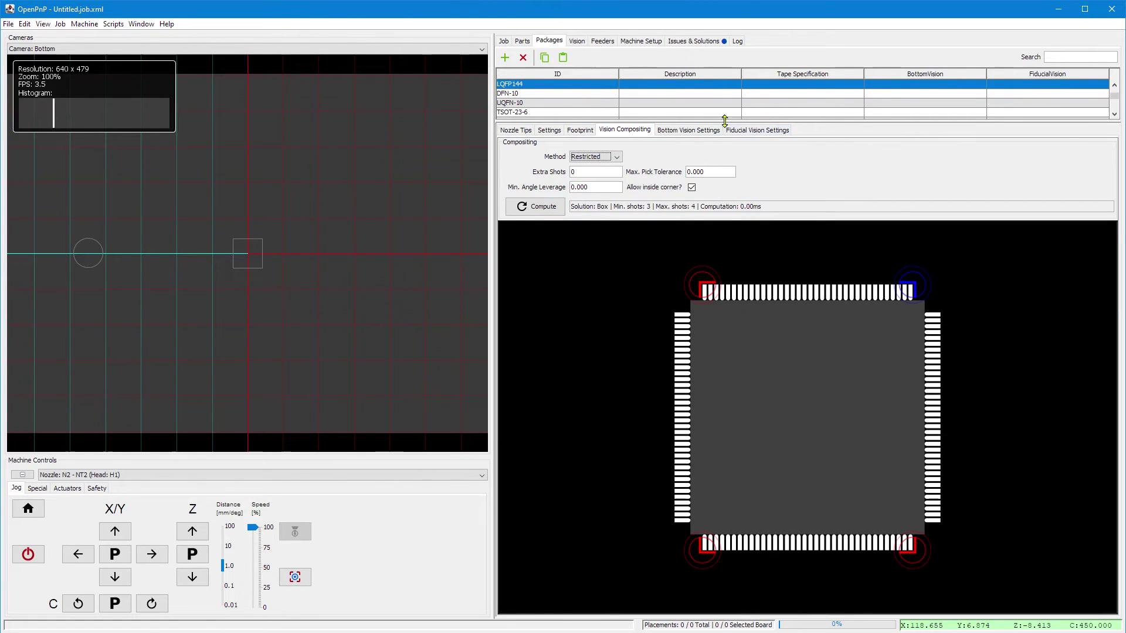
pyautogui.click(521, 41)
pyautogui.click(544, 58)
pyautogui.click(663, 456)
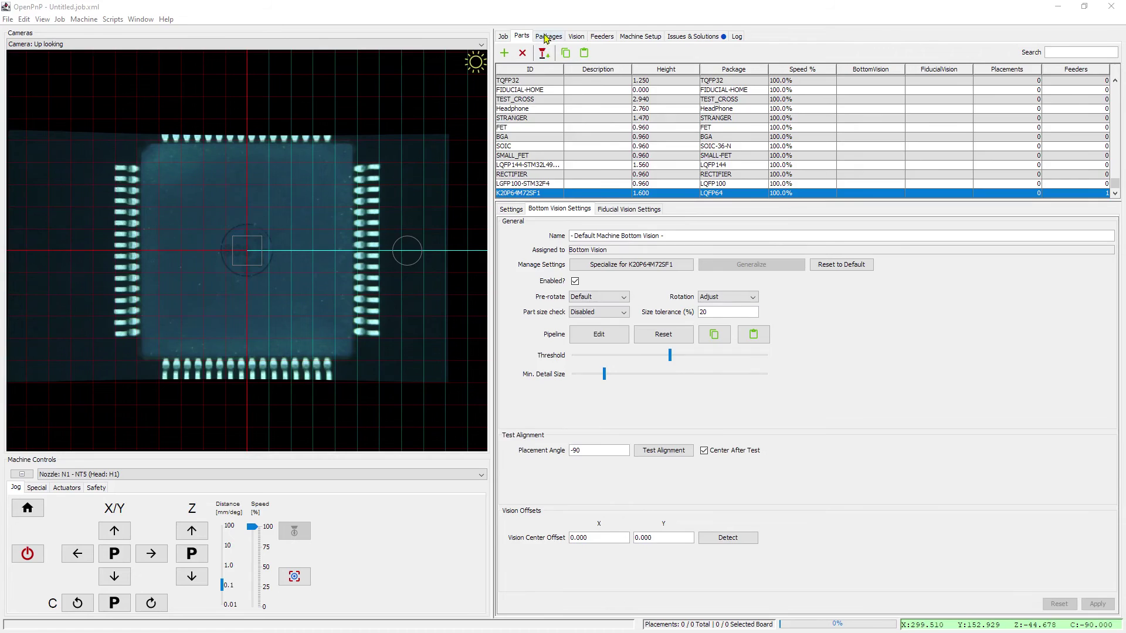
# Step: Check the LQFP64 compositing plan and Min. Angle Leverage, then test-align the part
pyautogui.click(548, 36)
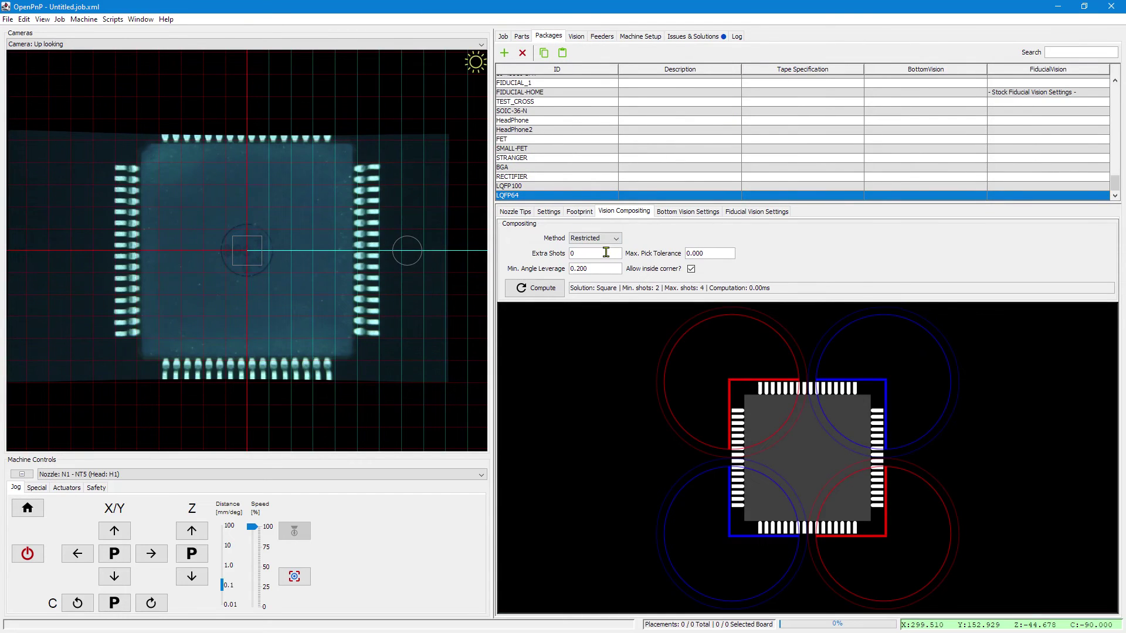
pyautogui.click(597, 268)
pyautogui.click(523, 37)
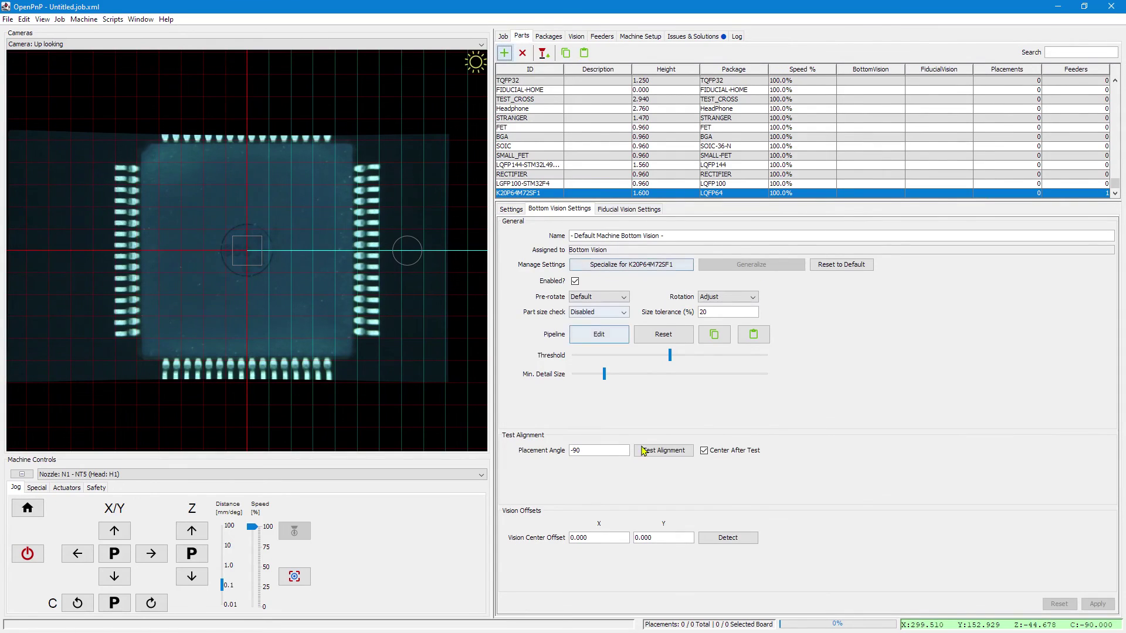
pyautogui.click(665, 452)
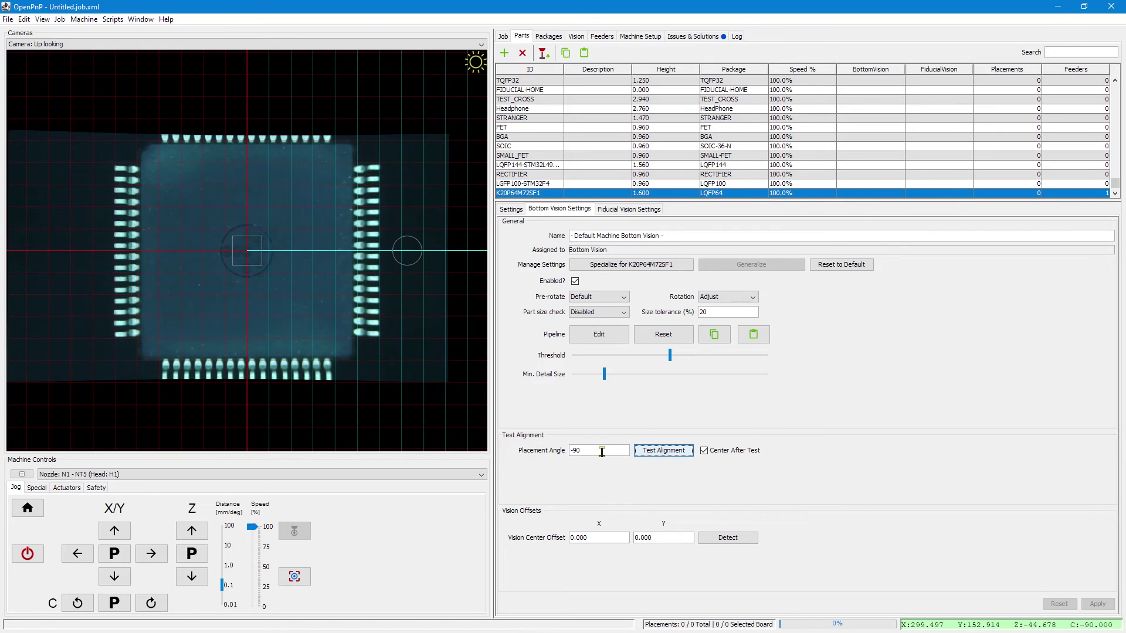
# Step: Set the placement angle to -45 and run the alignment test several times
pyautogui.doubleClick(575, 450)
pyautogui.write('-45')
pyautogui.click(674, 451)
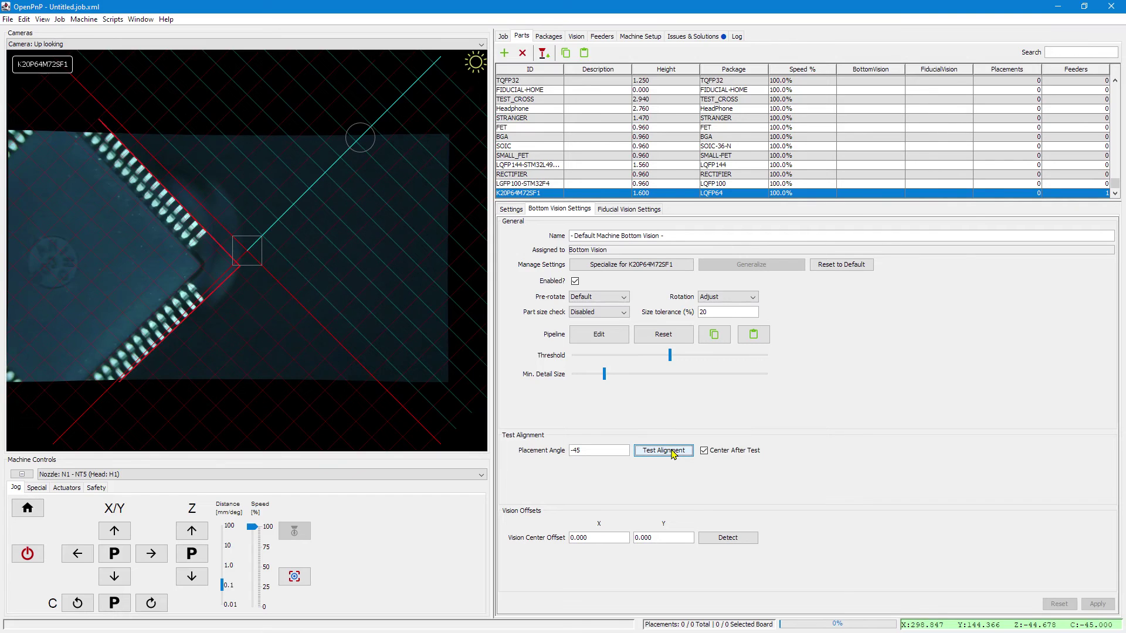
pyautogui.click(673, 453)
pyautogui.click(673, 454)
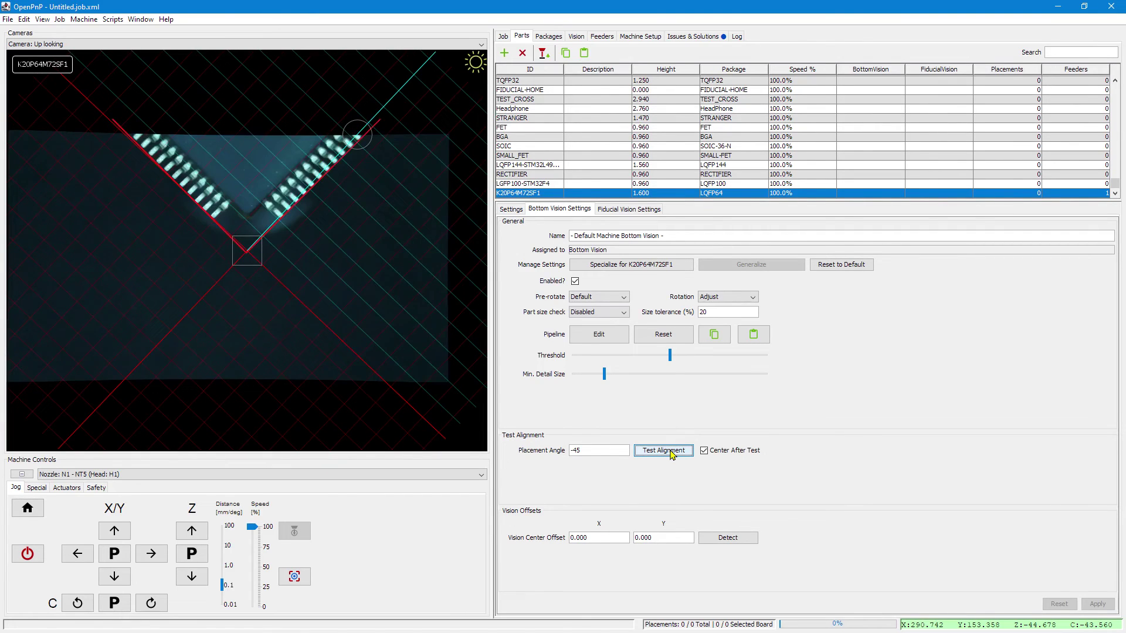
pyautogui.click(672, 453)
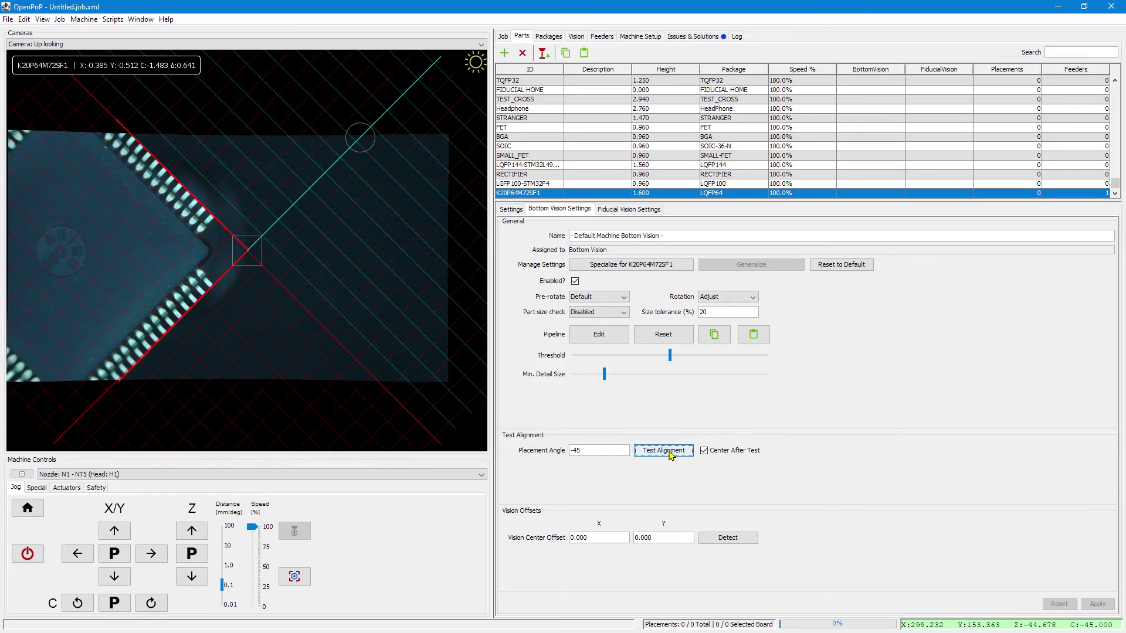
# Step: Open the bottom-vision pipeline editor with the nozzle at the camera and step through the corner shots
pyautogui.click(593, 335)
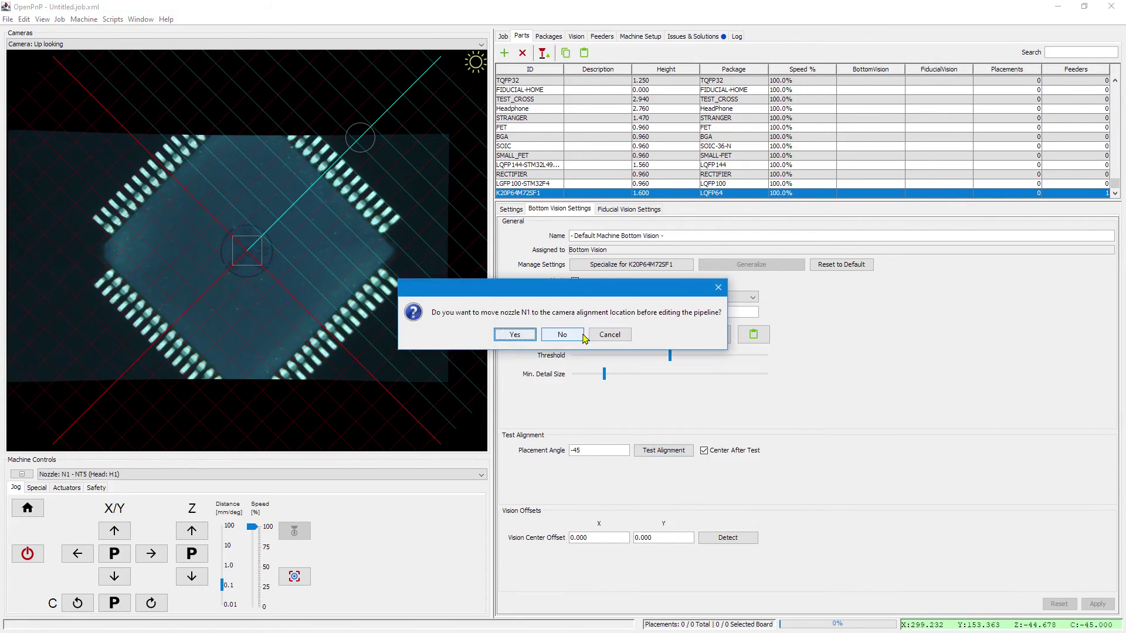
pyautogui.click(514, 335)
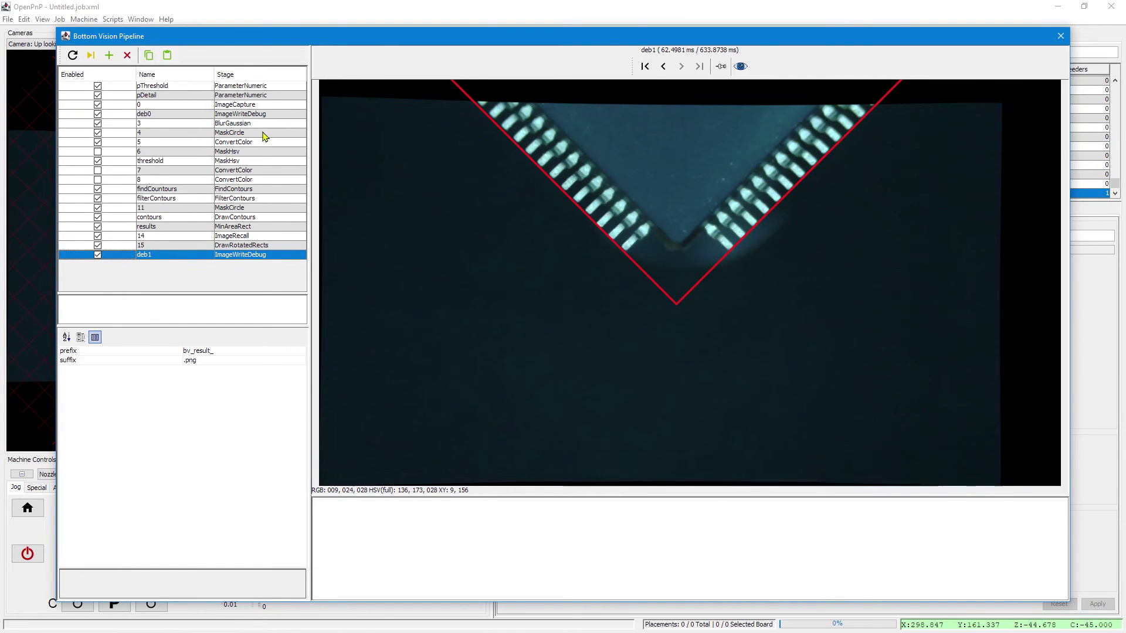
pyautogui.click(89, 56)
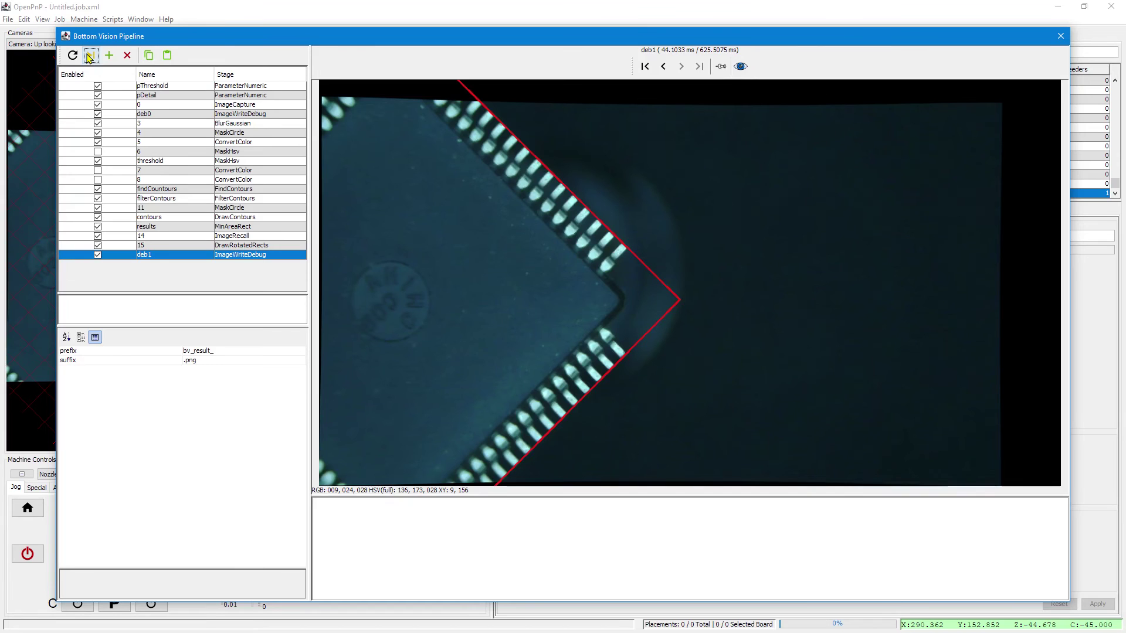
pyautogui.click(90, 56)
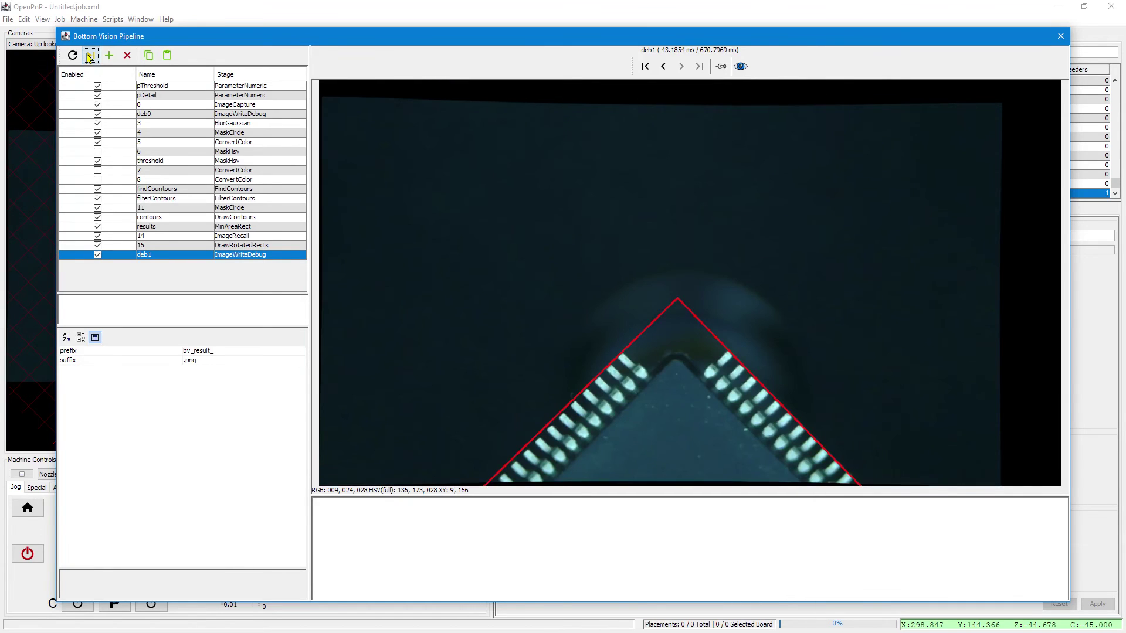
pyautogui.click(89, 56)
pyautogui.click(90, 55)
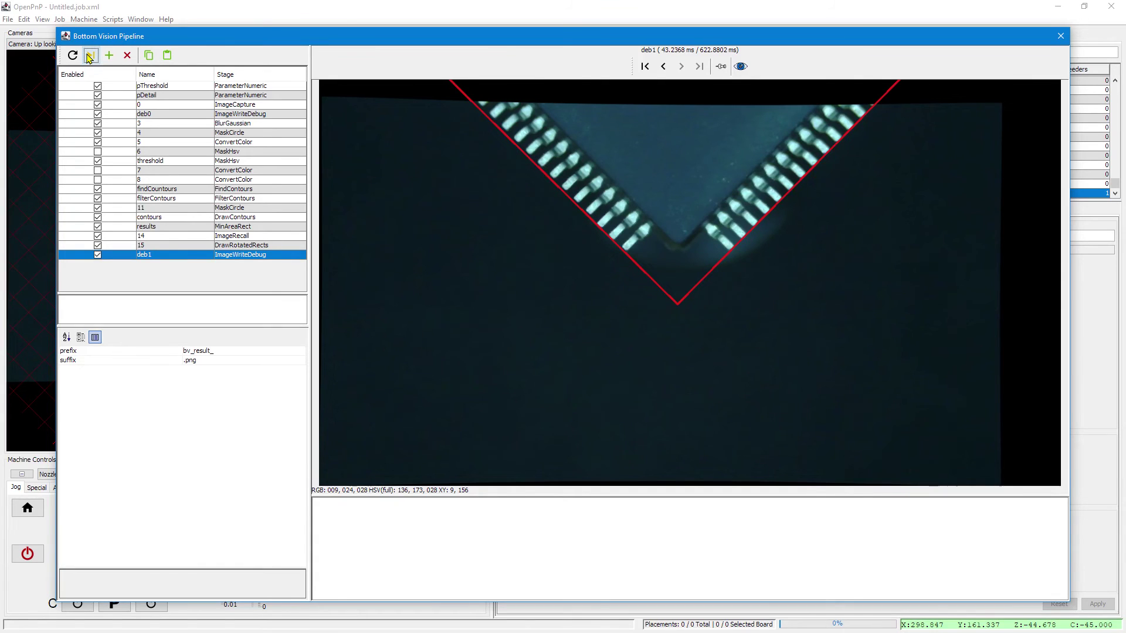
# Step: Inspect the MinAreaRect results and DrawRotatedRects stages, then close the pipeline editor
pyautogui.click(167, 228)
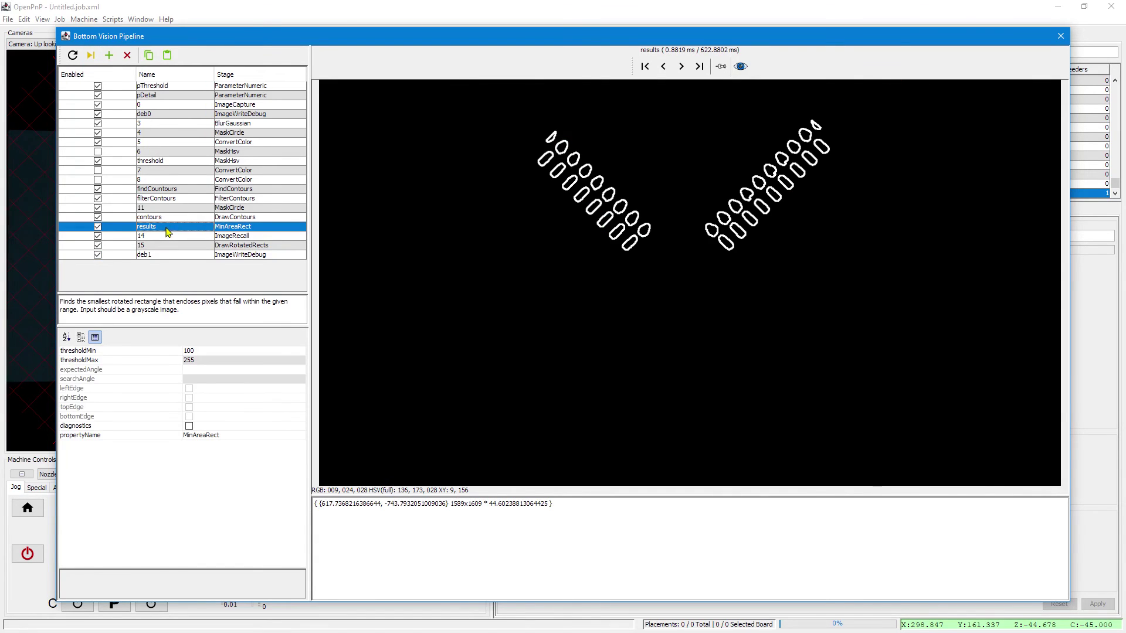
pyautogui.click(227, 247)
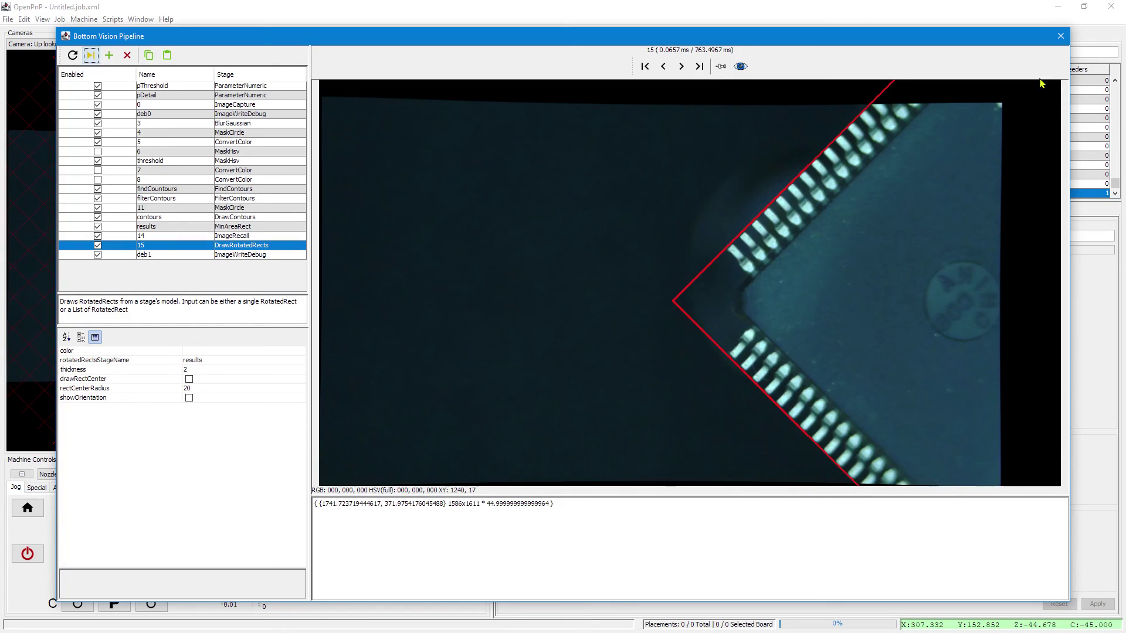
pyautogui.click(1060, 36)
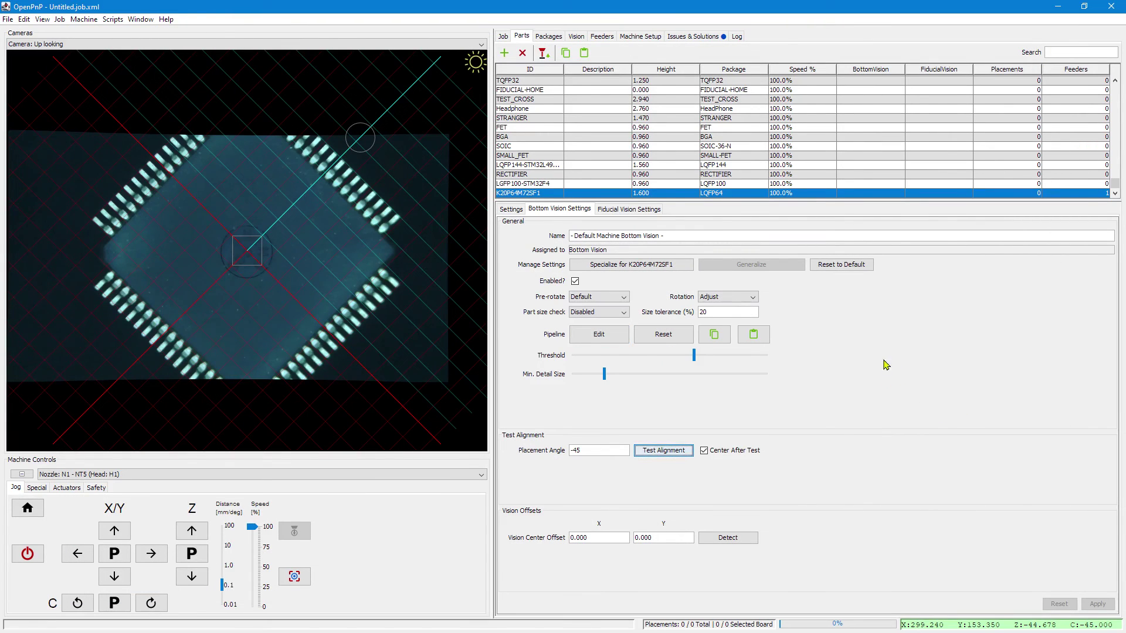
# Step: Set the K20P64M72SF1 part's Height to 0.000 so autofocus will detect it
pyautogui.click(658, 195)
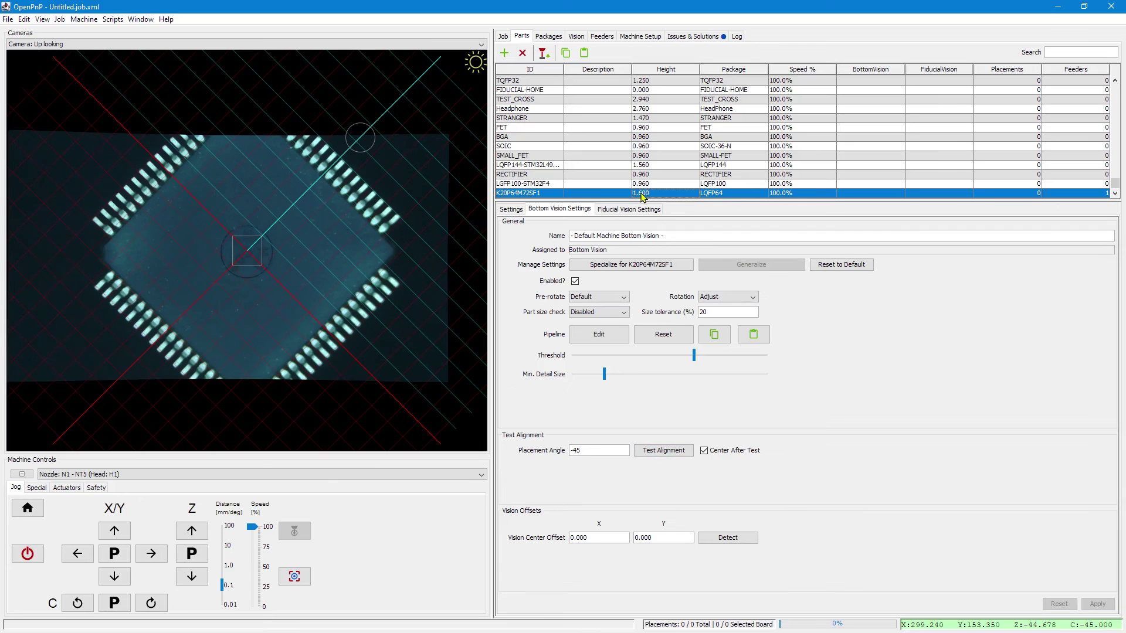
pyautogui.press('F2')
pyautogui.write('0')
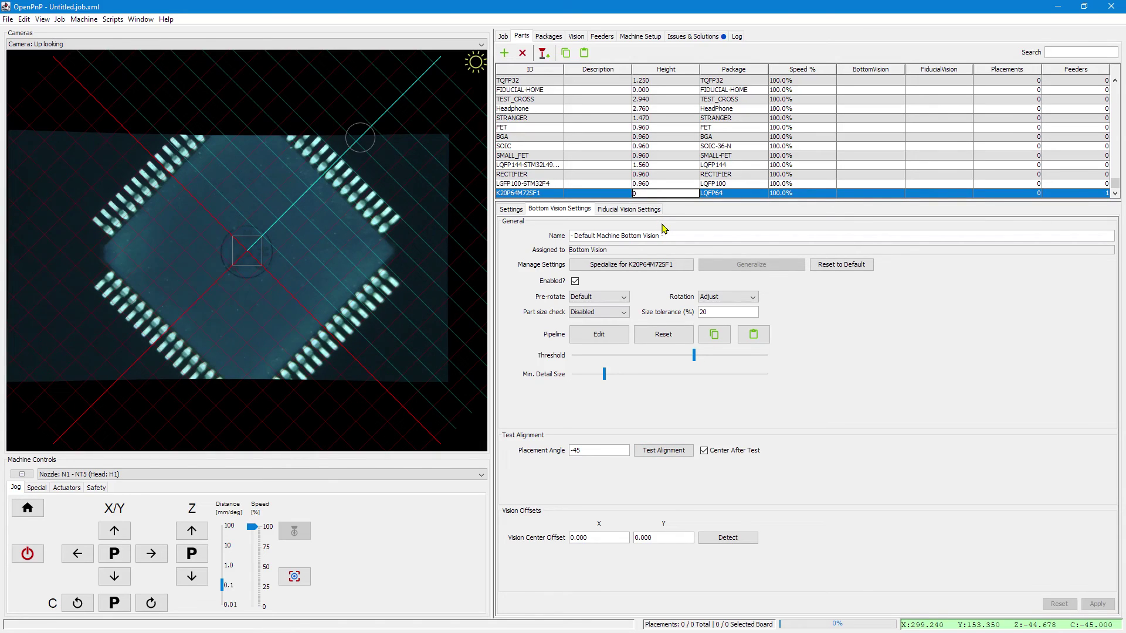
pyautogui.press('Return')
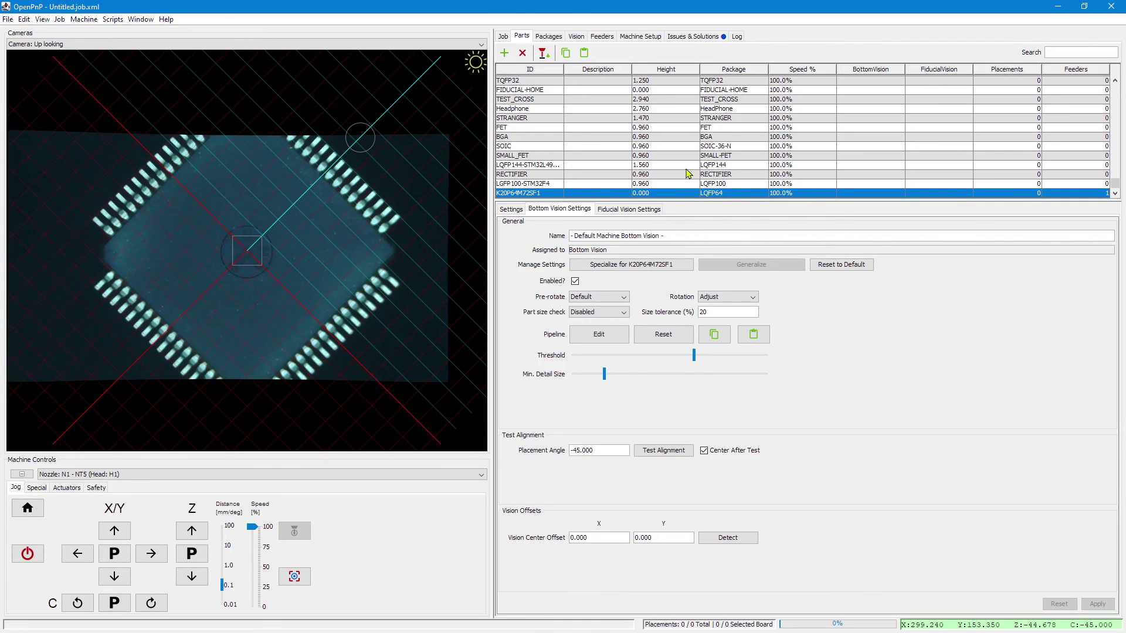
# Step: Confirm the up-looking camera's Focus Sensing Method stays AutoFocus, then return to Parts
pyautogui.click(649, 37)
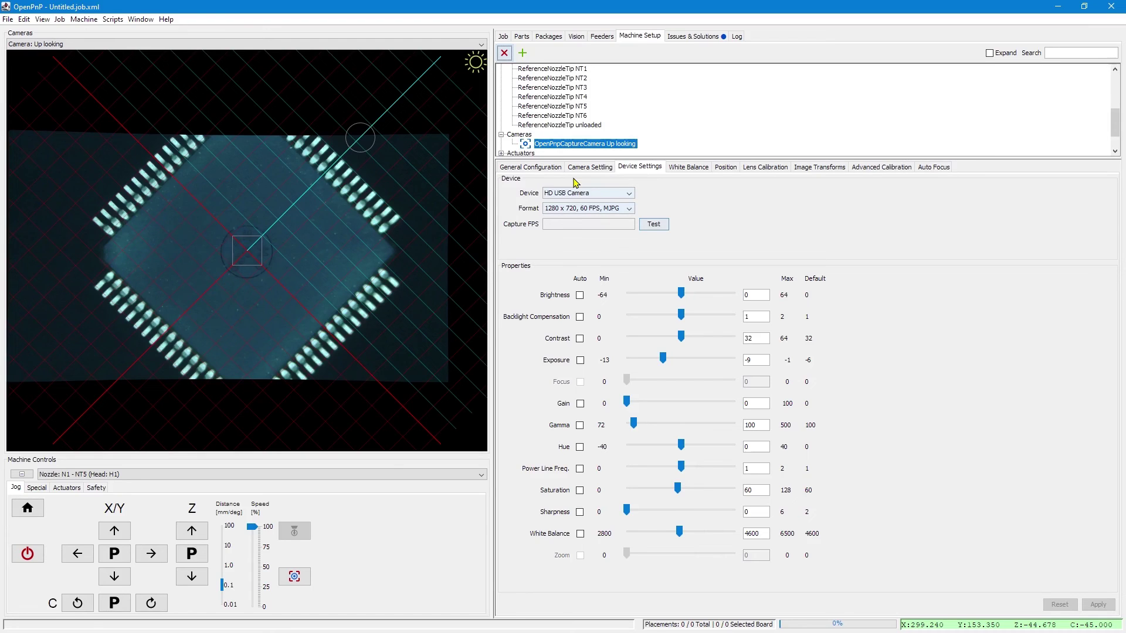
pyautogui.click(530, 169)
pyautogui.click(607, 253)
pyautogui.click(607, 253)
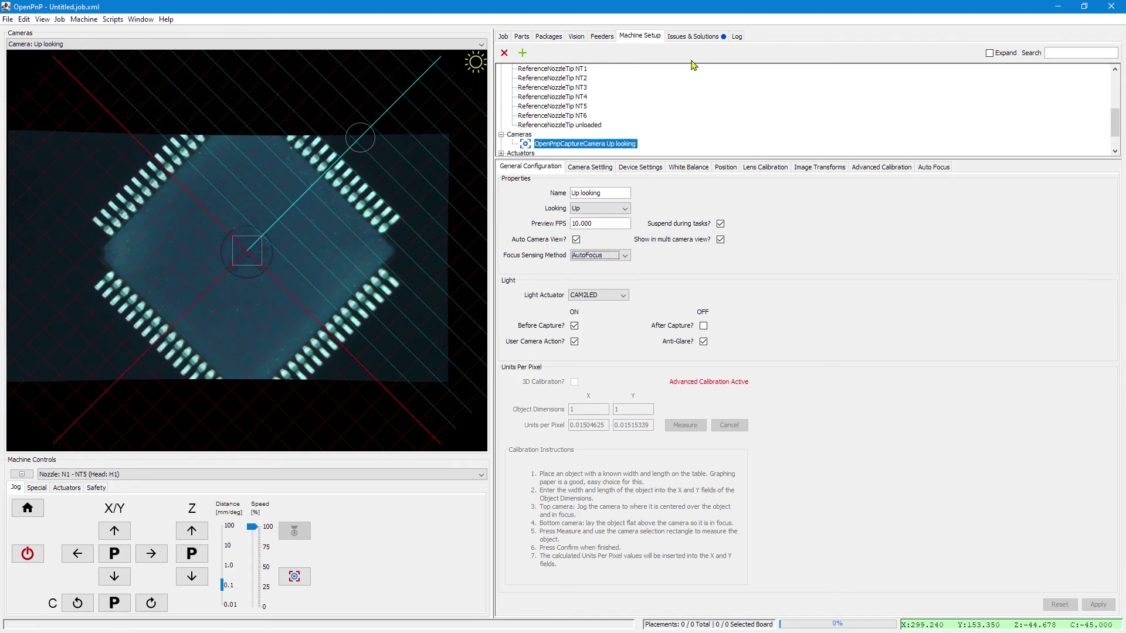
pyautogui.click(514, 37)
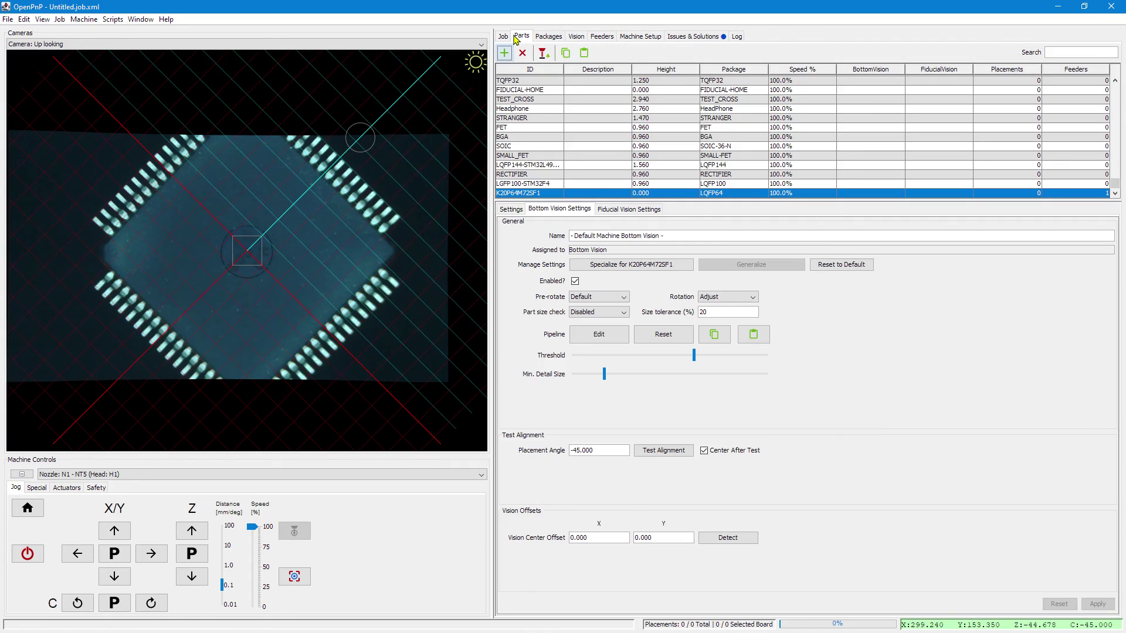
# Step: Run the -45° LQFP64 alignment, jog the camera over the chip's pins and corner, and rerun it
pyautogui.click(662, 451)
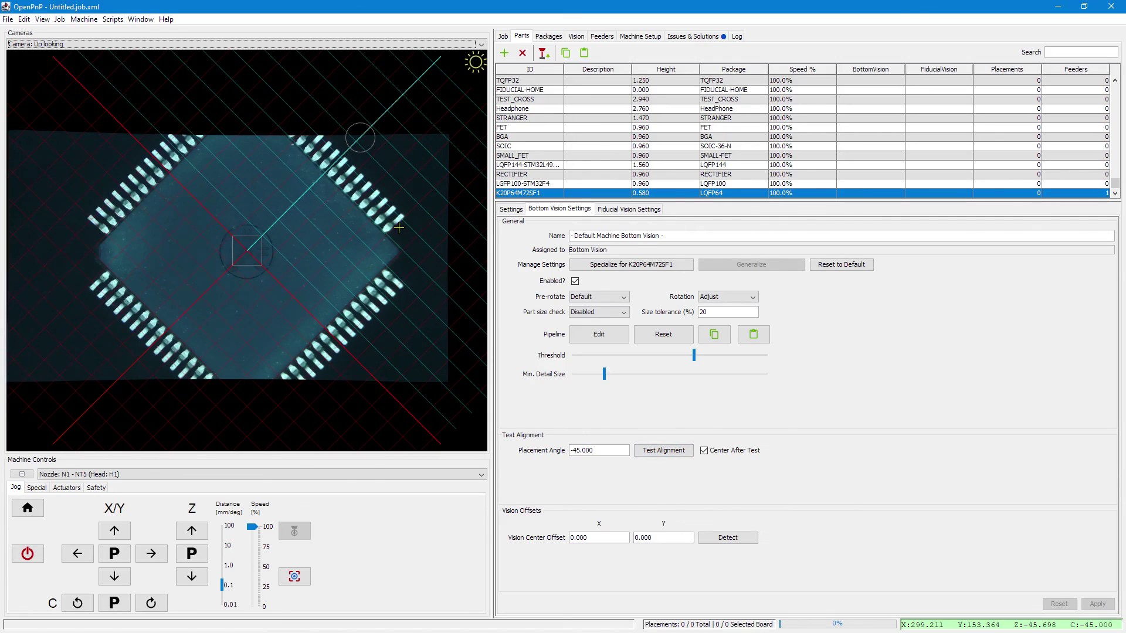
pyautogui.scroll(5, 399, 228)
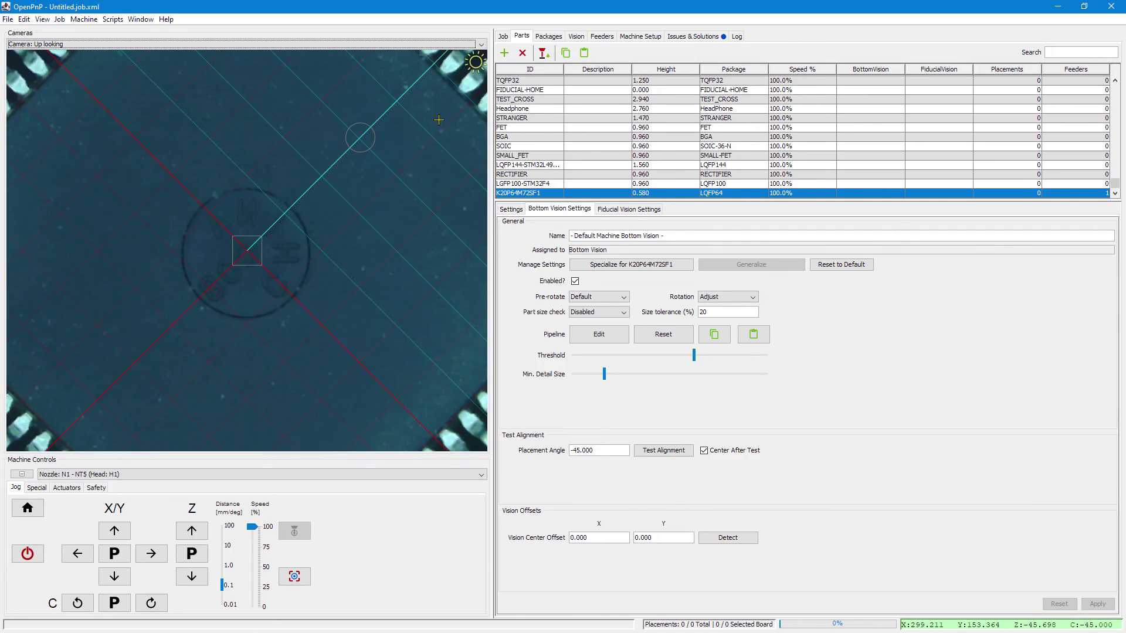
pyautogui.click(438, 122)
pyautogui.click(367, 291)
pyautogui.click(289, 260)
pyautogui.click(663, 450)
pyautogui.click(665, 451)
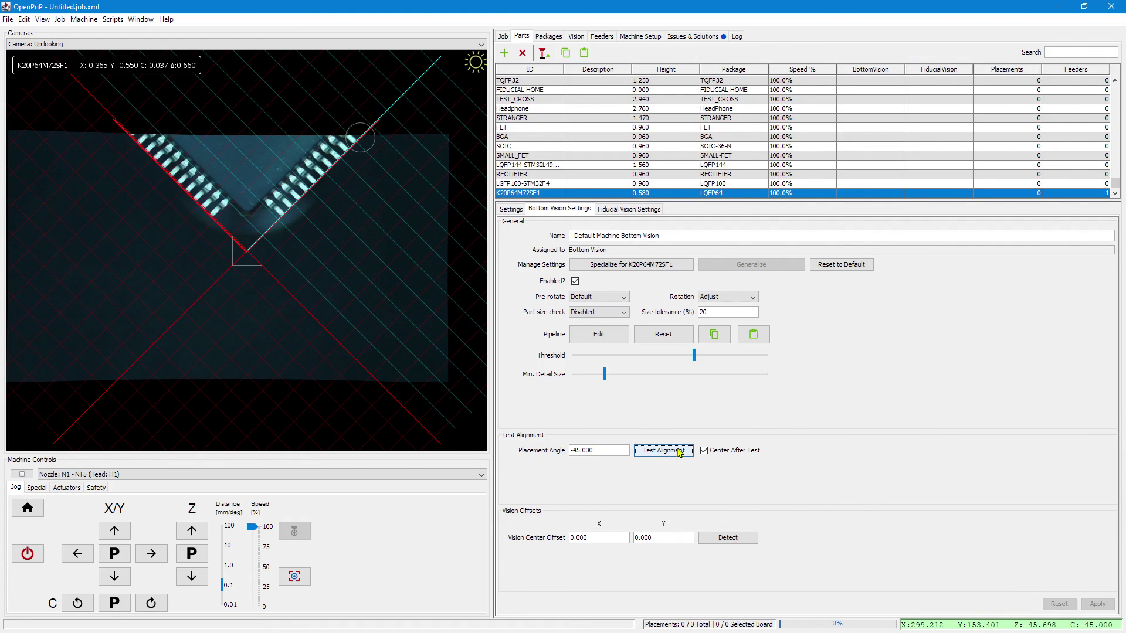
# Step: Review the LQFP64 package's Vision Compositing plan and its Extra Shots setting
pyautogui.click(549, 36)
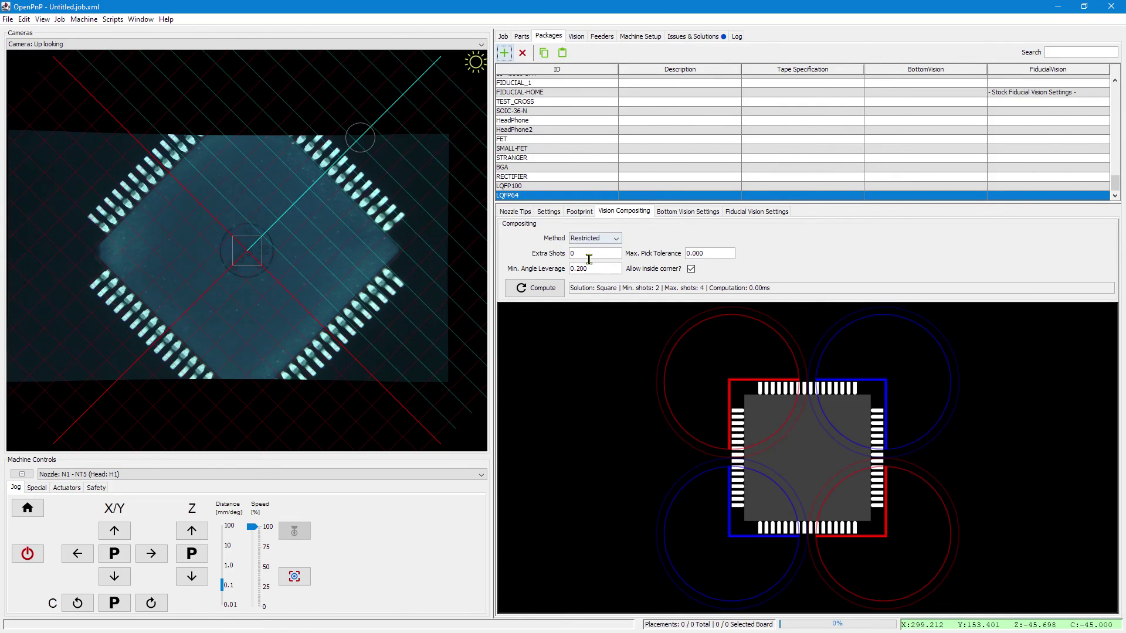
pyautogui.click(587, 254)
pyautogui.click(520, 36)
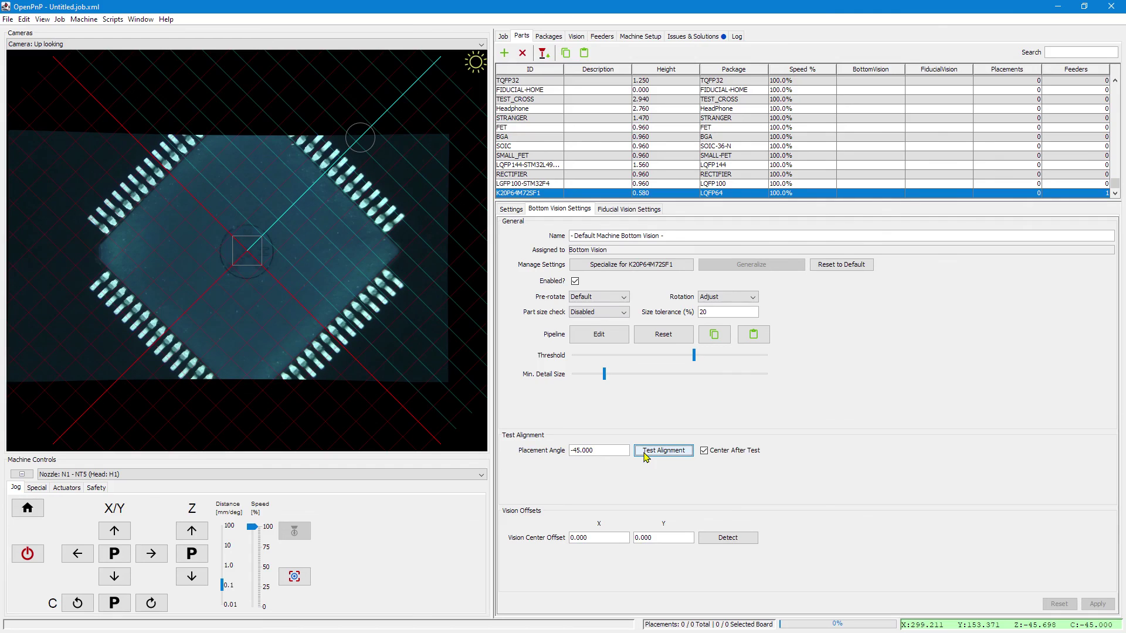
# Step: Change the K20P64M72SF1 Placement Angle to 0 and test the alignment
pyautogui.click(606, 449)
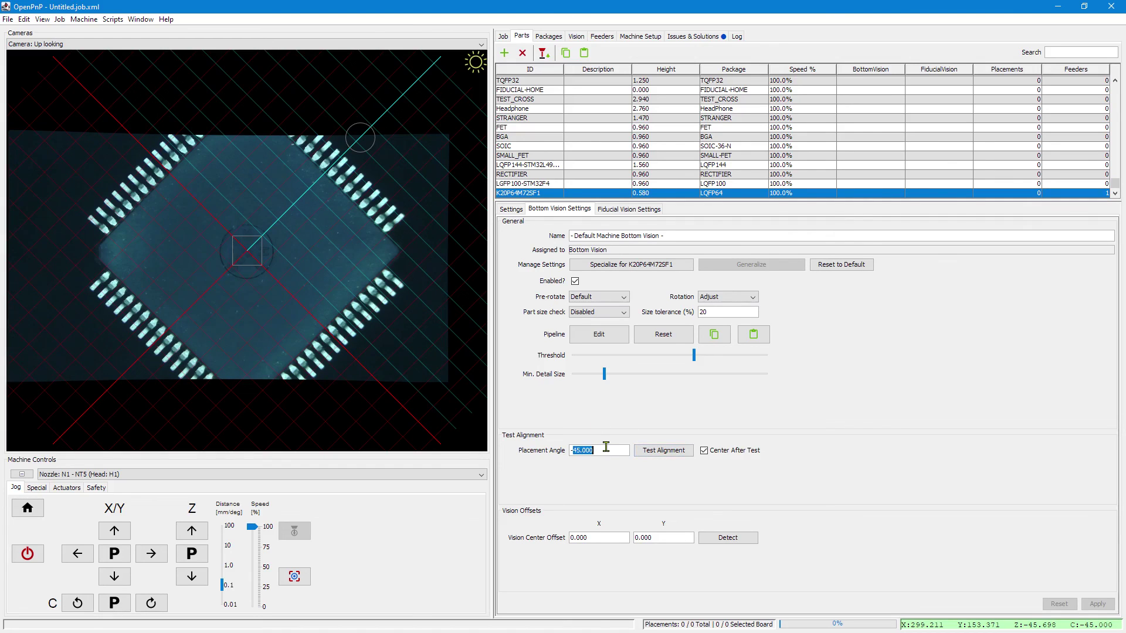
pyautogui.write('0')
pyautogui.click(663, 450)
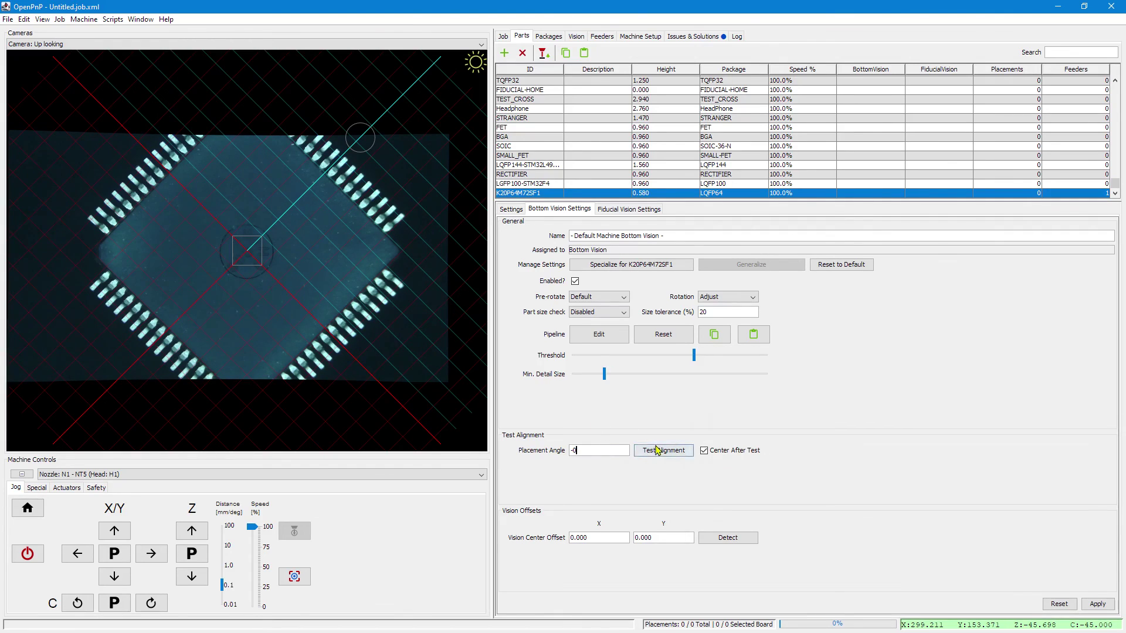